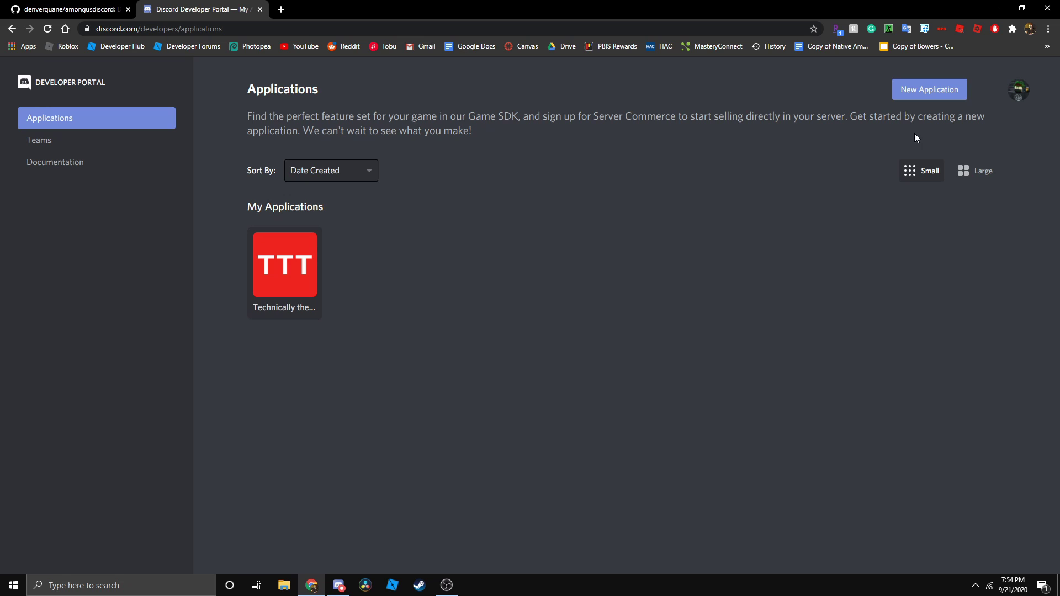
Create a new application named "Among Us" in the developer portal
left_click(929, 94)
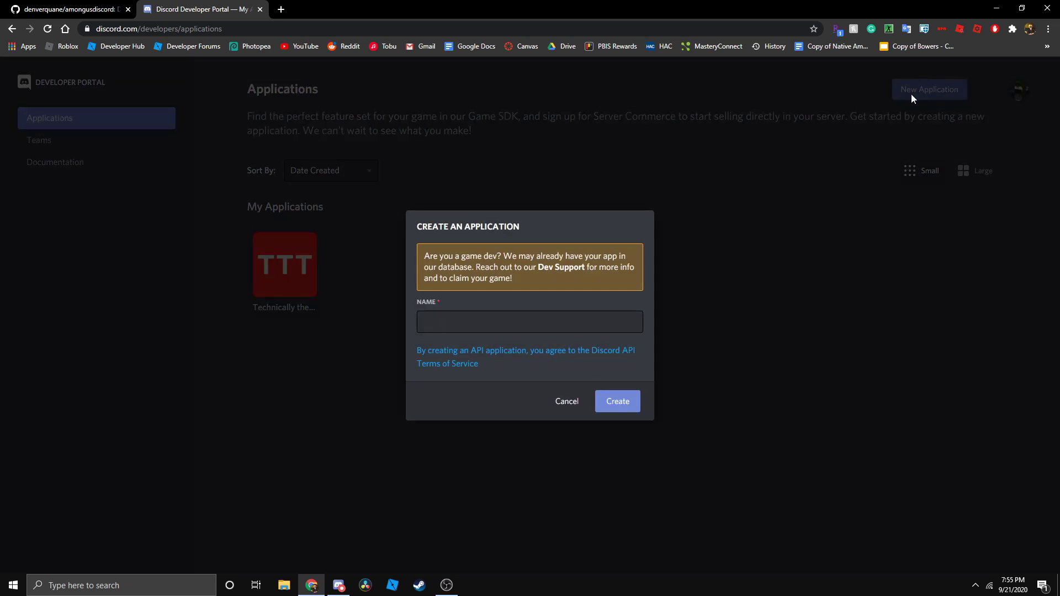
left_click(530, 326)
left_click(508, 352)
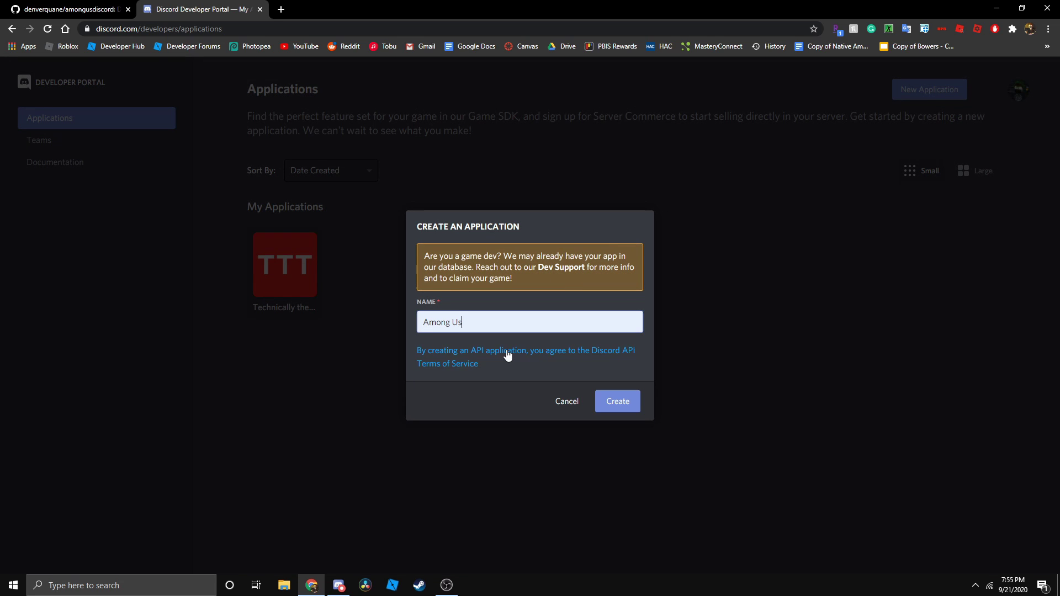
left_click(624, 402)
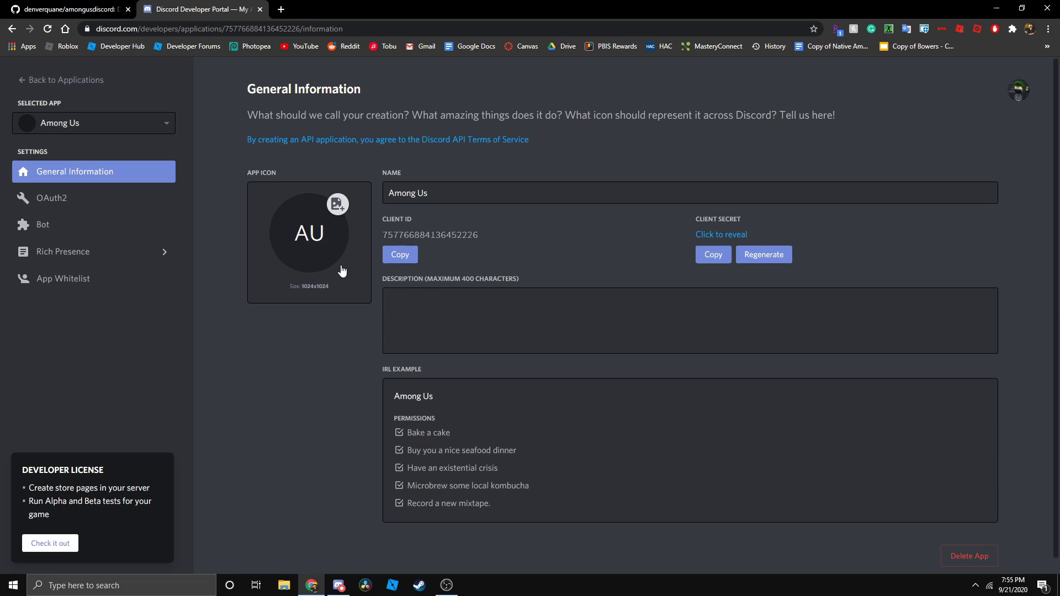
Set the app icon to the "unnamed" image from Downloads and save the application's changes
left_click(346, 267)
left_click(304, 122)
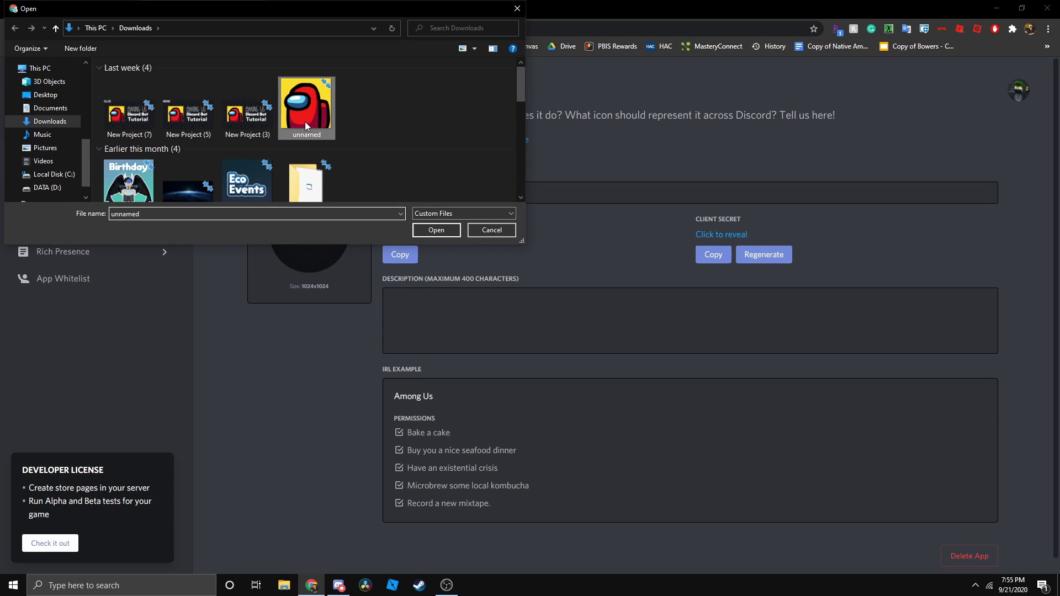
double_click(305, 122)
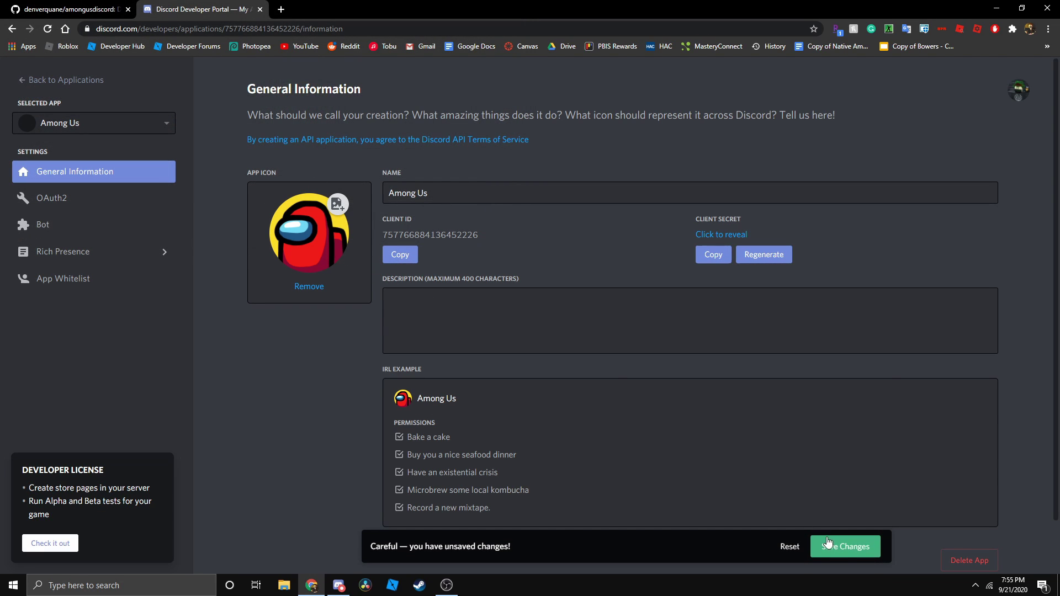
left_click(852, 546)
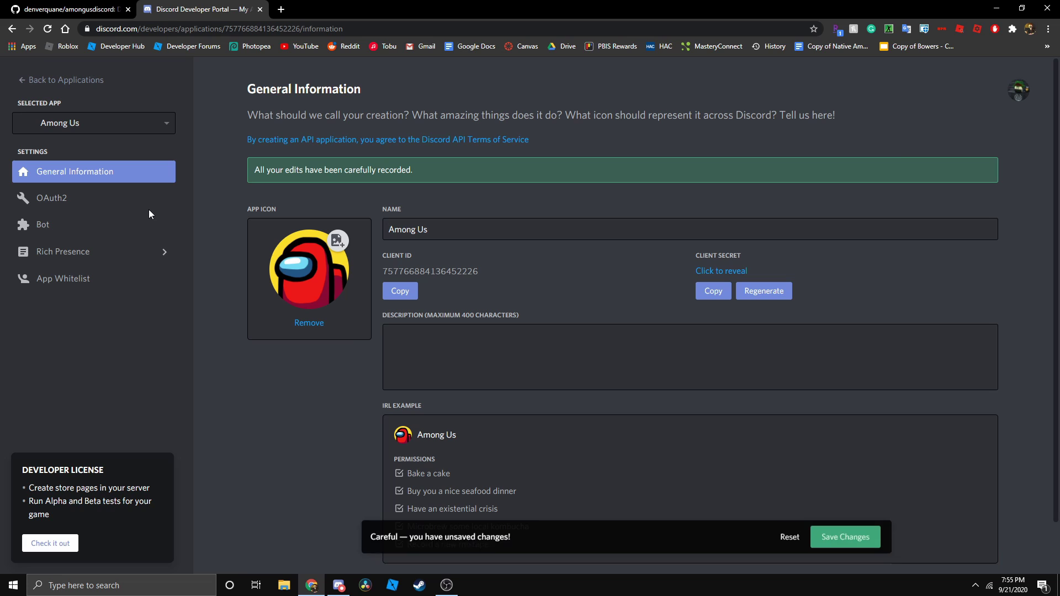
Add a bot user to the Among Us application and confirm its creation
left_click(55, 232)
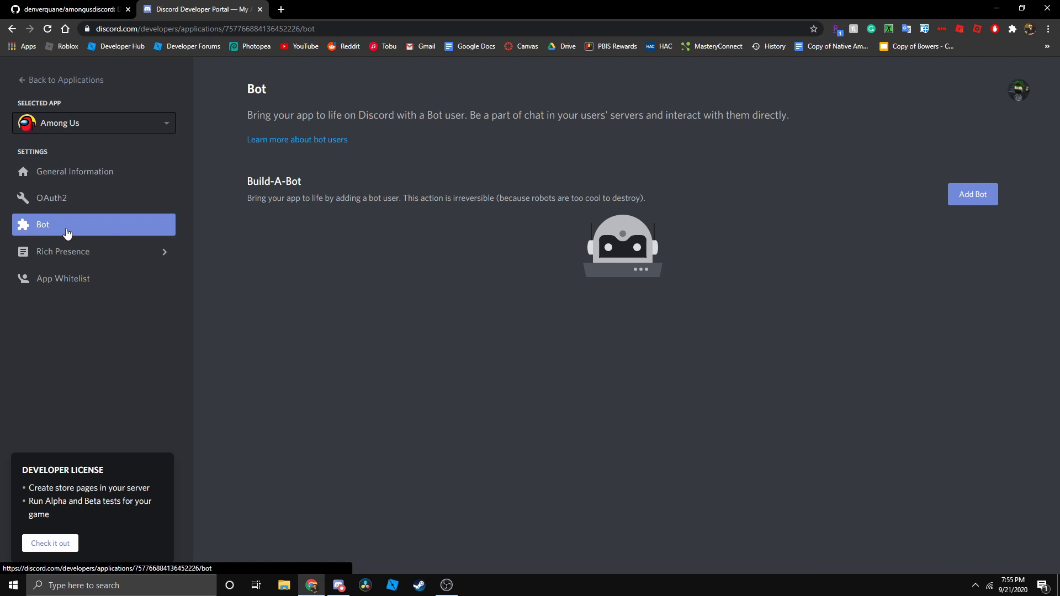
left_click(974, 195)
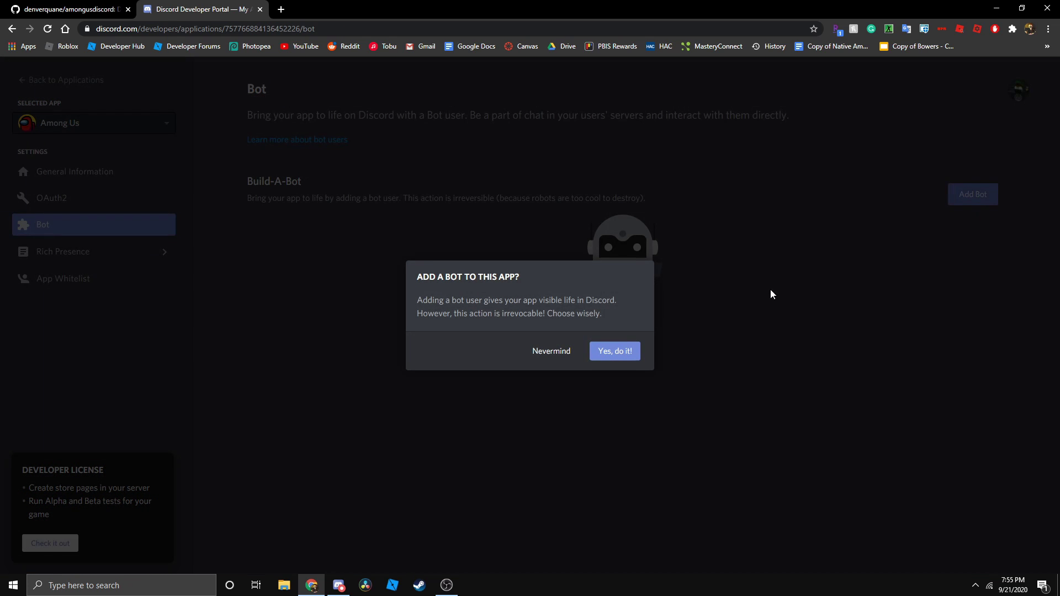
left_click(615, 351)
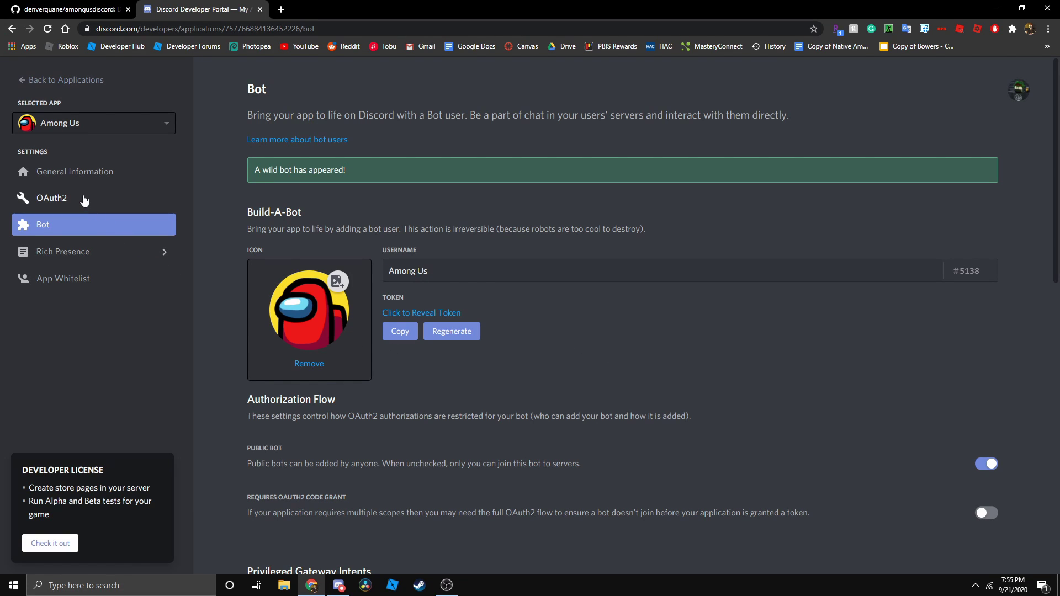
Select the bot scope in the OAuth2 URL generator and grant the bot the Administrator permission
left_click(61, 200)
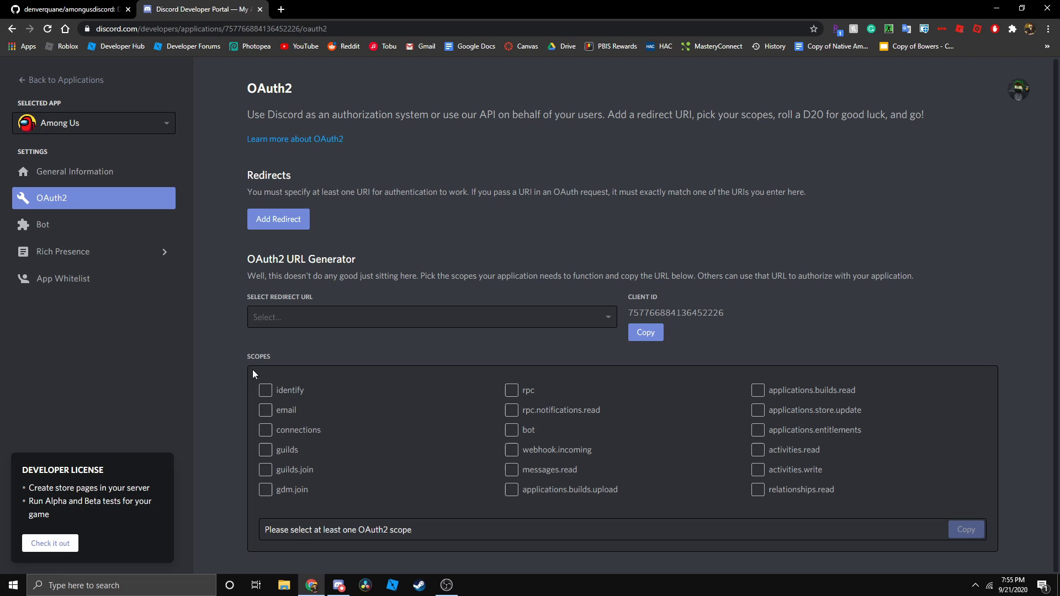
left_click(512, 430)
scroll(503, 419, "down", 6)
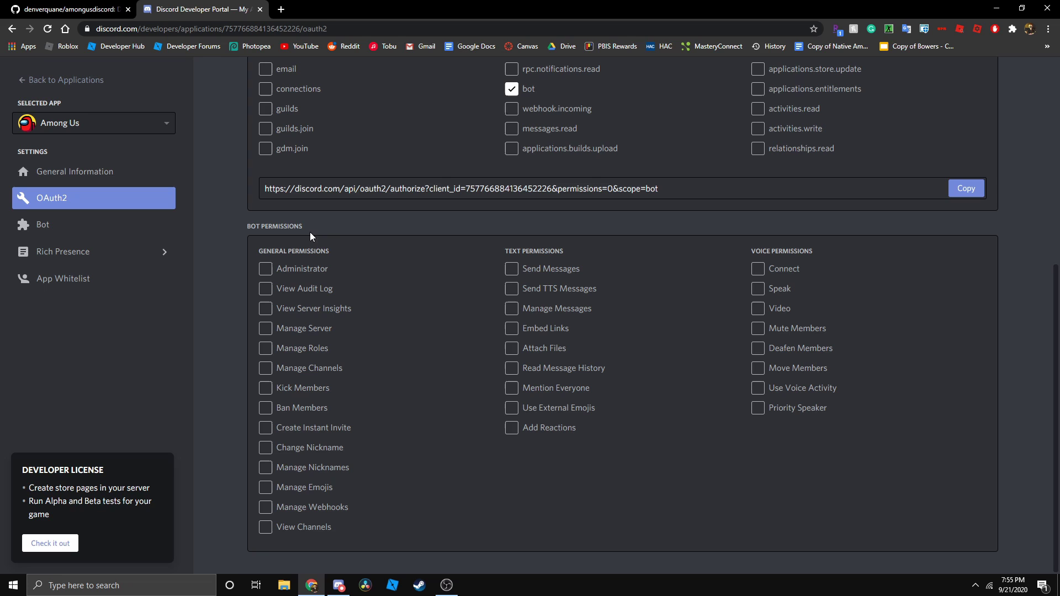
left_click(265, 270)
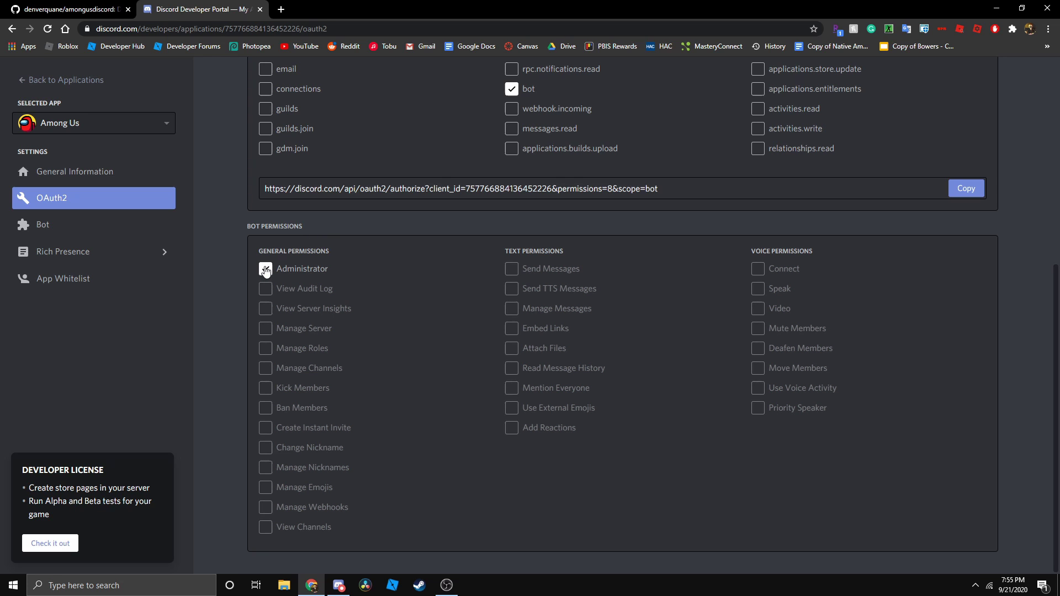
scroll(481, 324, "up", 1)
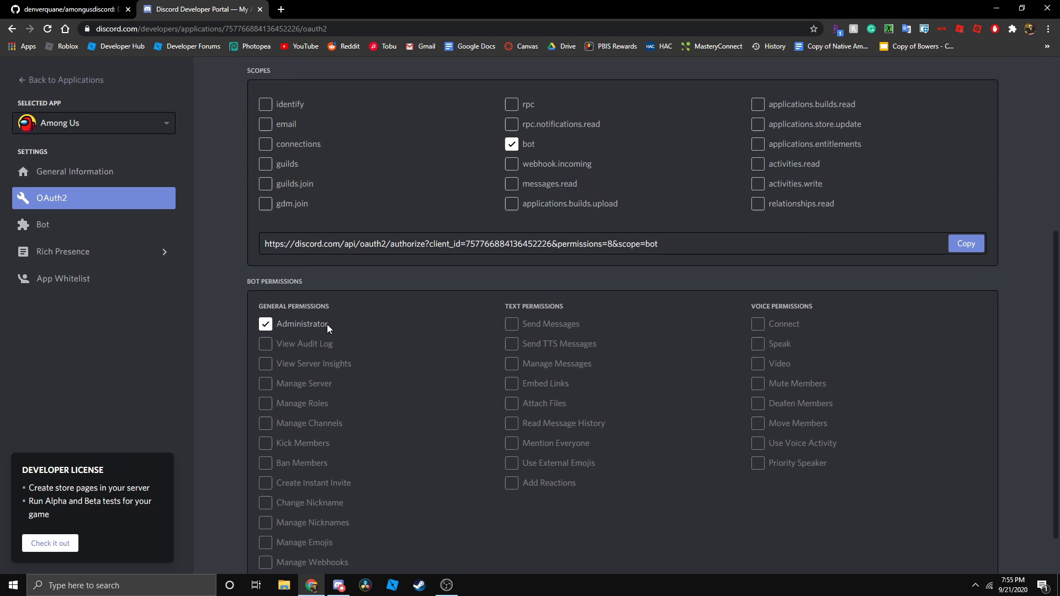
scroll(326, 324, "down", 1)
scroll(688, 307, "up", 2)
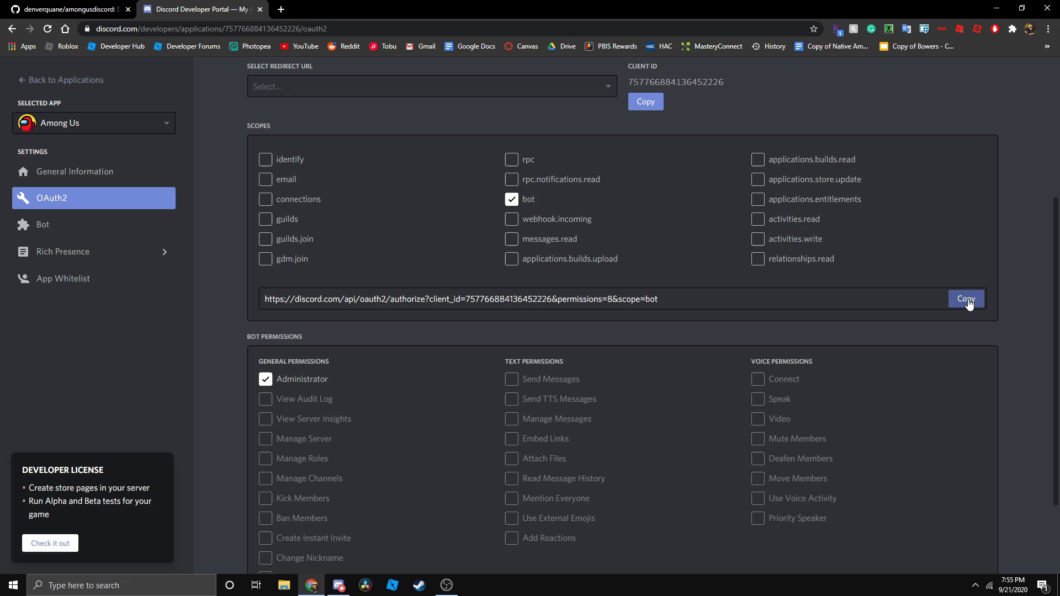
Copy the generated OAuth2 authorization URL and open it in a new browser tab
left_click(969, 304)
left_click(288, 6)
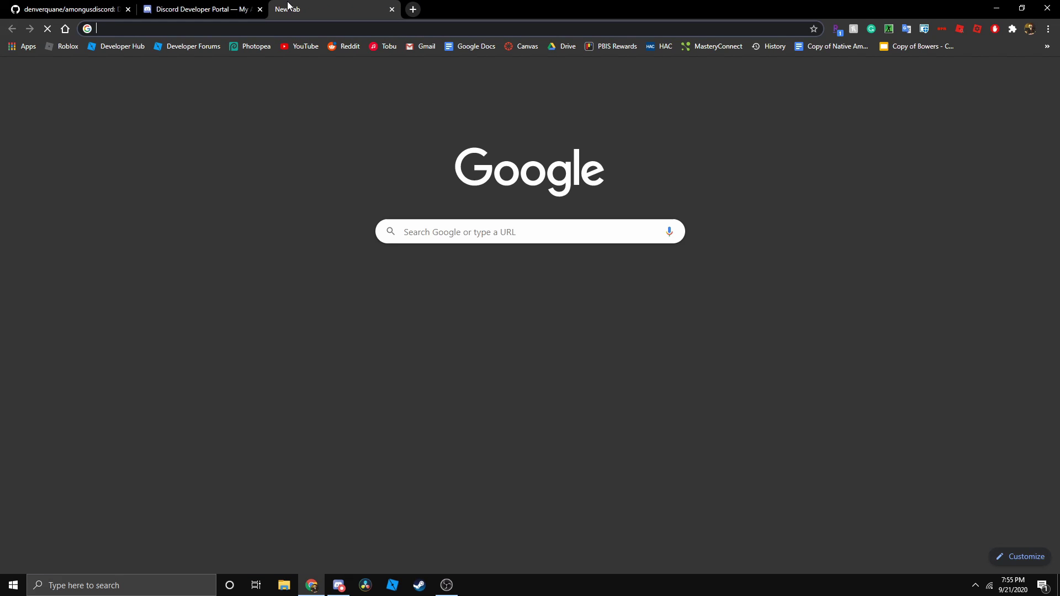
key("ctrl+v")
key("Return")
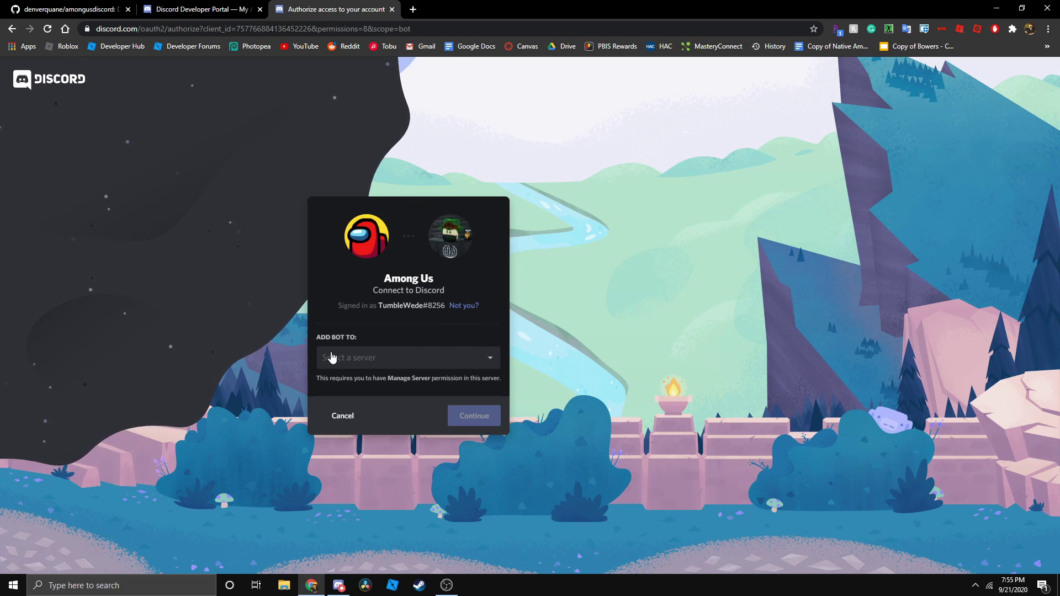
Authorize the Among Us bot for the testing server with Administrator permission and complete the robot check
left_click(411, 362)
scroll(416, 407, "down", 2)
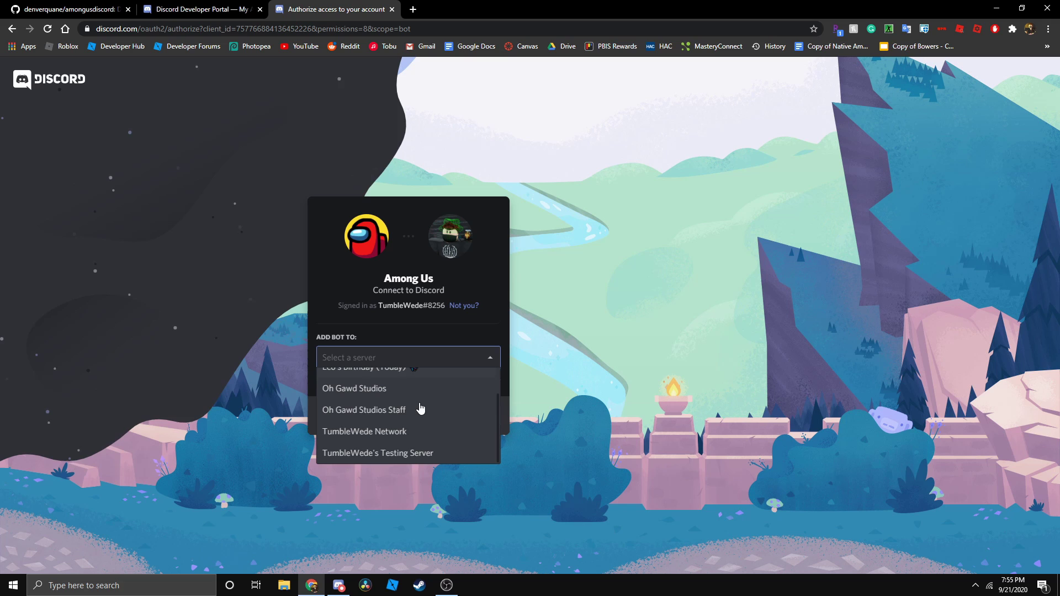
left_click(421, 449)
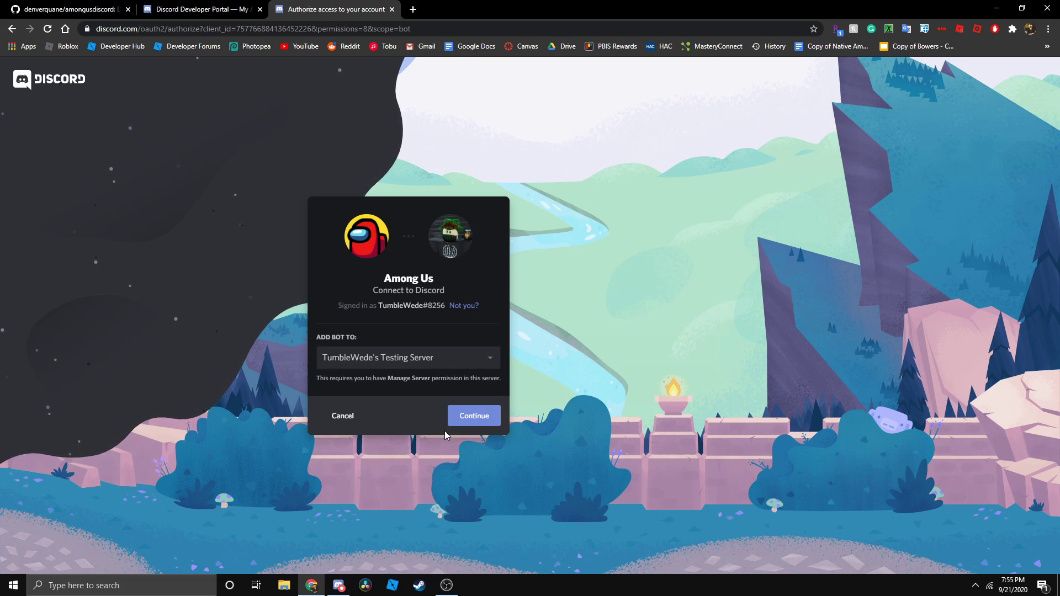
left_click(472, 422)
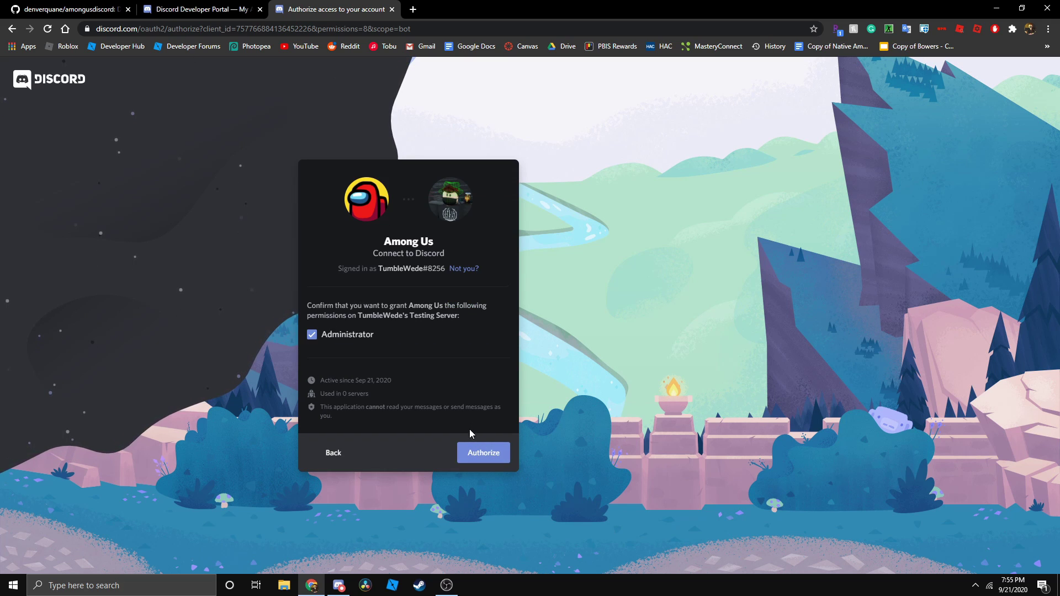
left_click(482, 455)
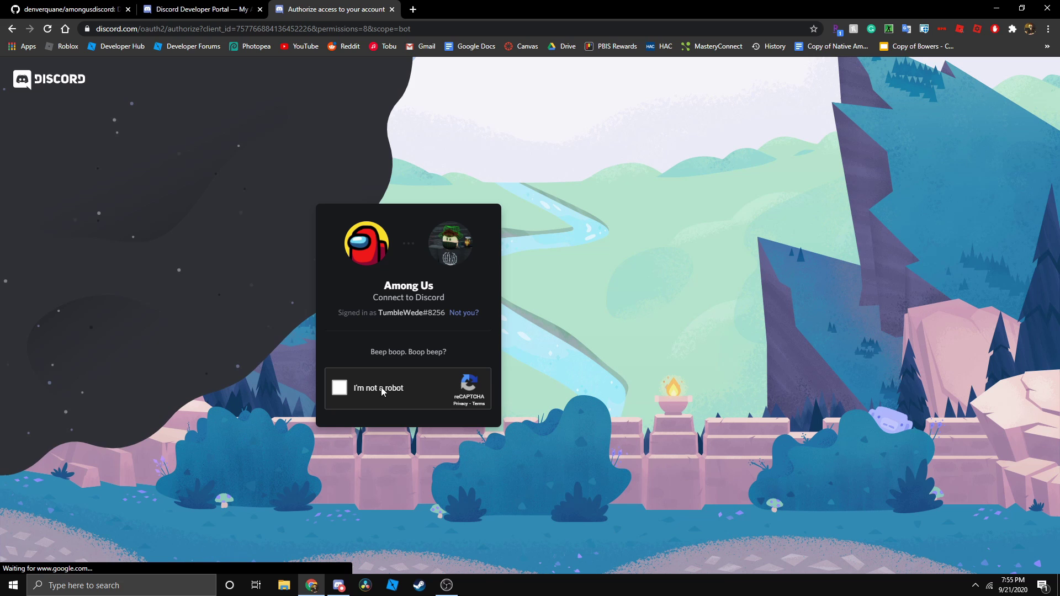
left_click(341, 389)
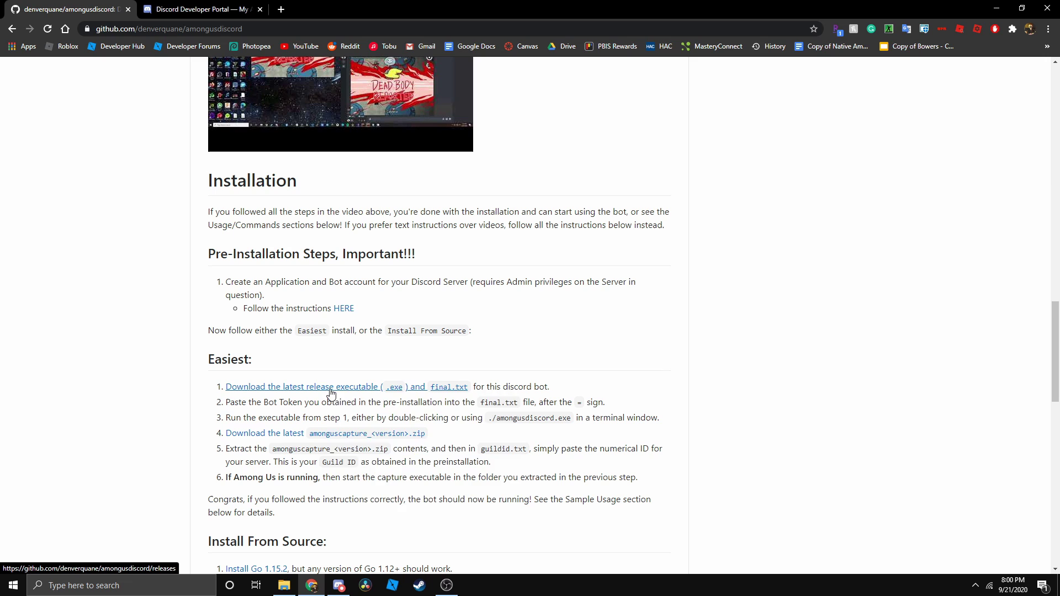
Download amongusdiscord.exe and final.txt from the 2.0 Pre-release assets linked in the installation instructions
right_click(330, 387)
left_click(355, 397)
left_click(187, 5)
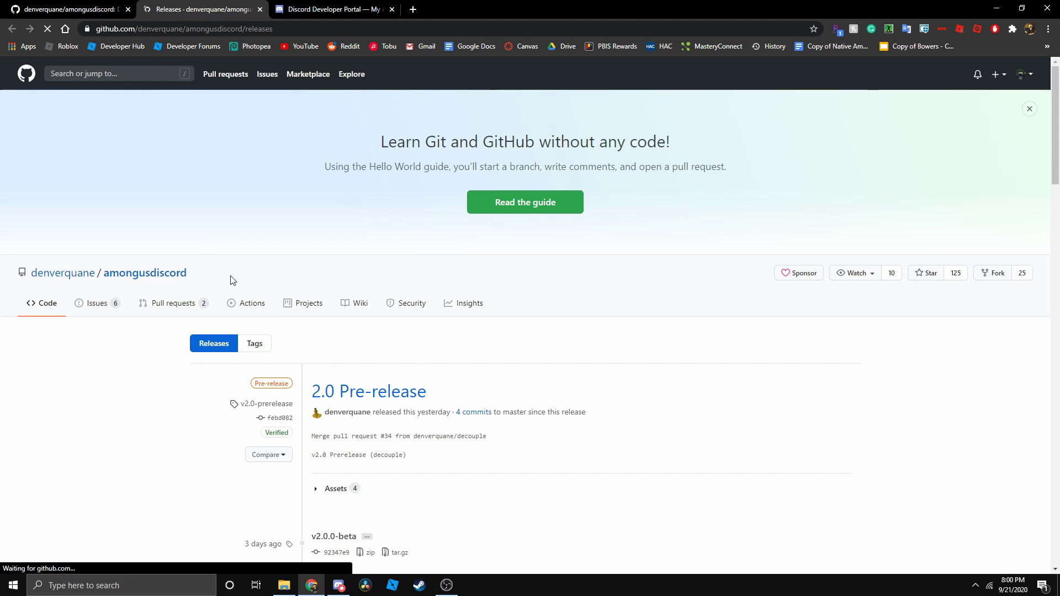
scroll(407, 363, "down", 2)
left_click(331, 379)
scroll(331, 381, "down", 1)
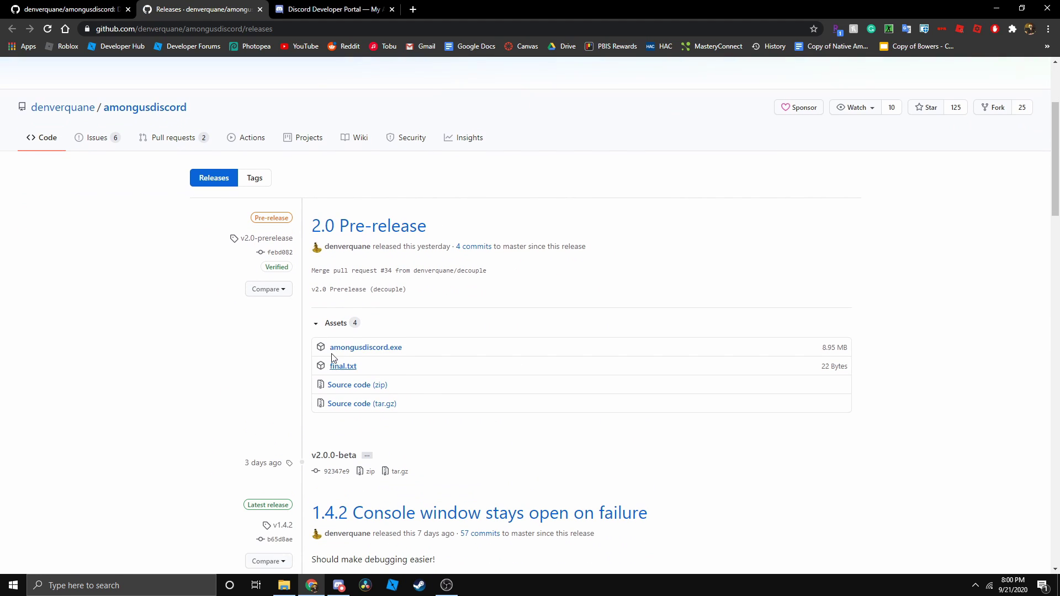
left_click(347, 351)
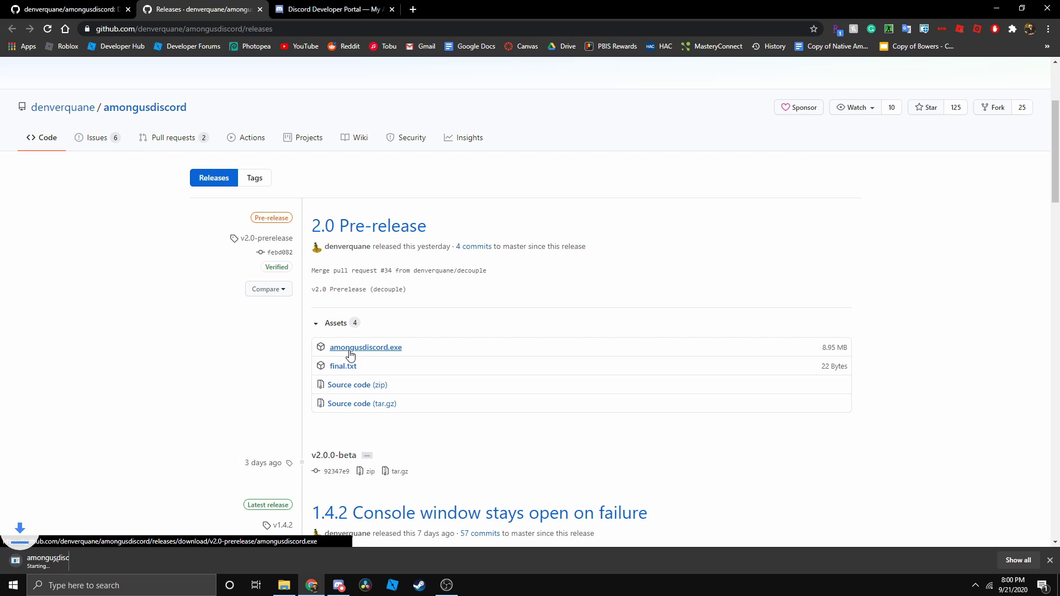
scroll(350, 352, "down", 1)
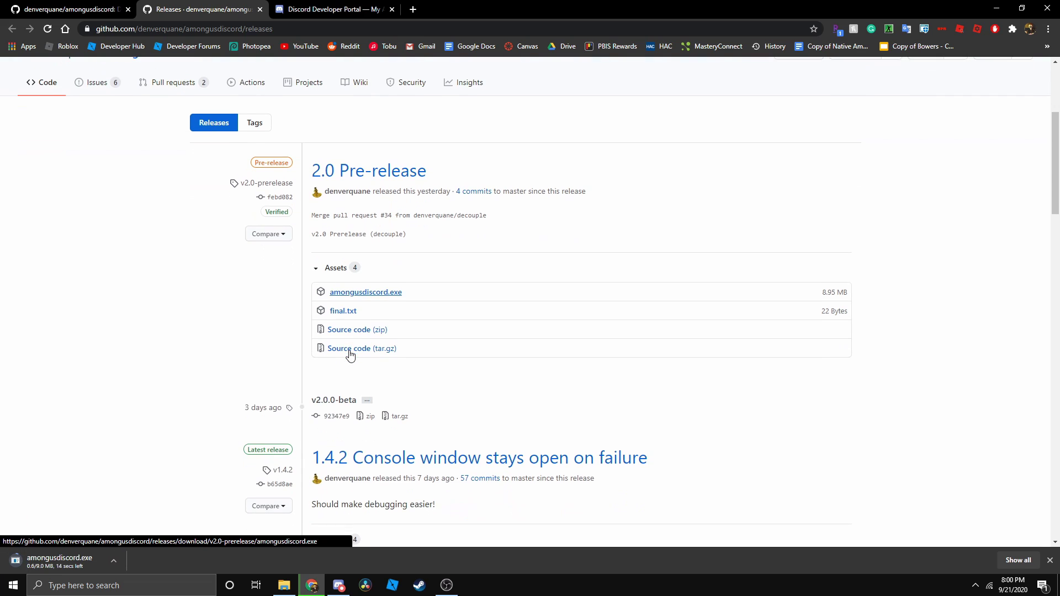
left_click(345, 312)
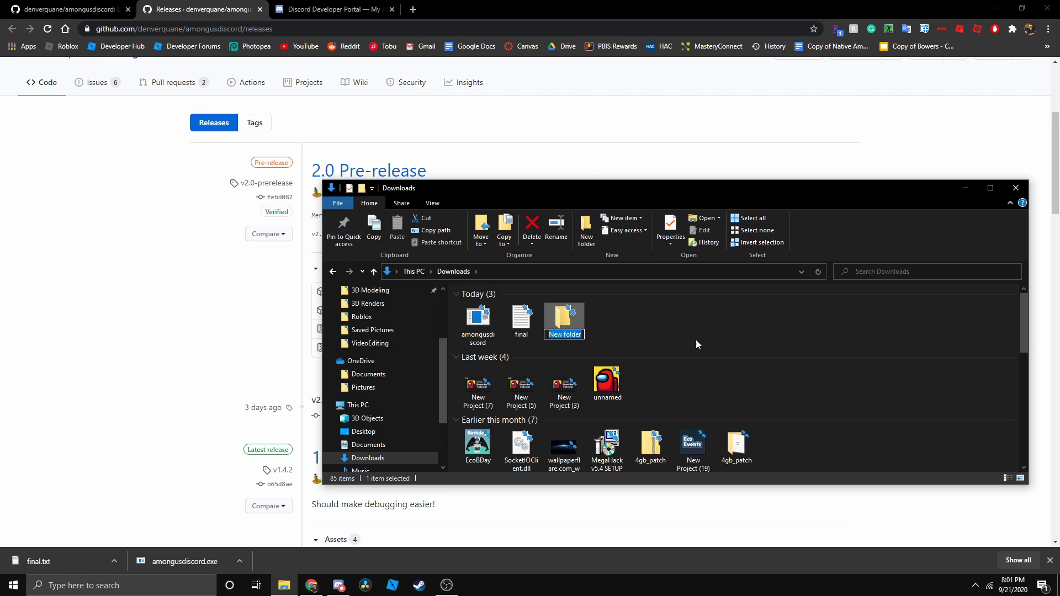
Name the new Downloads folder AmongUs_DiscordBot and move the amongusdiscord and final files into it
type("AmongUs_DiscordBot")
key("Return")
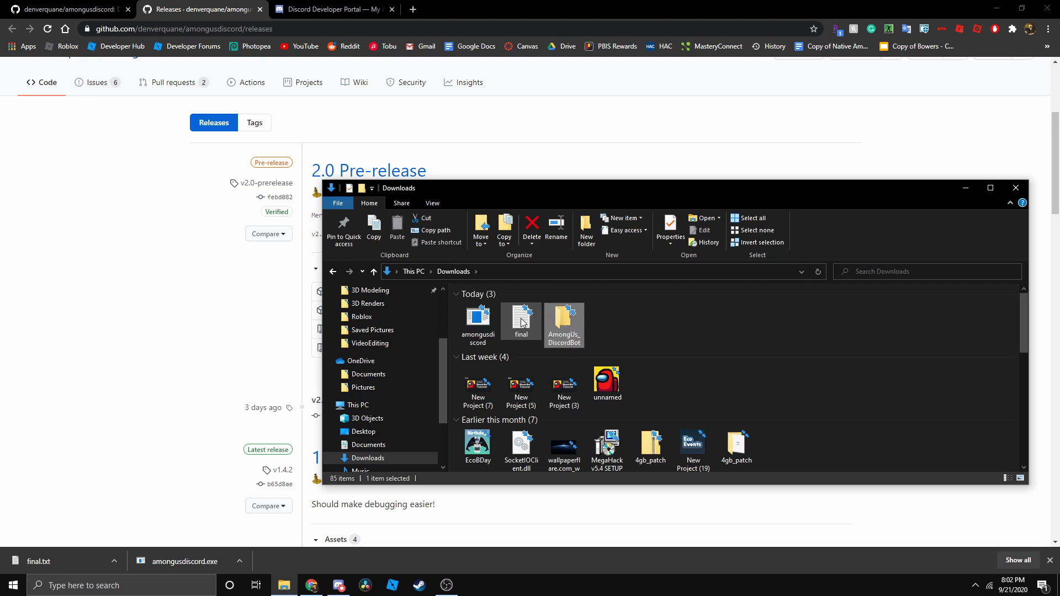
left_click(521, 323)
left_click(477, 324, "ctrl")
left_click_drag(533, 325, 564, 325)
Copy the bot token from the developer portal into final.txt in AmongUs_DiscordBot, after "DISCORD_BOT_TOKEN =", and save the file
double_click(489, 322)
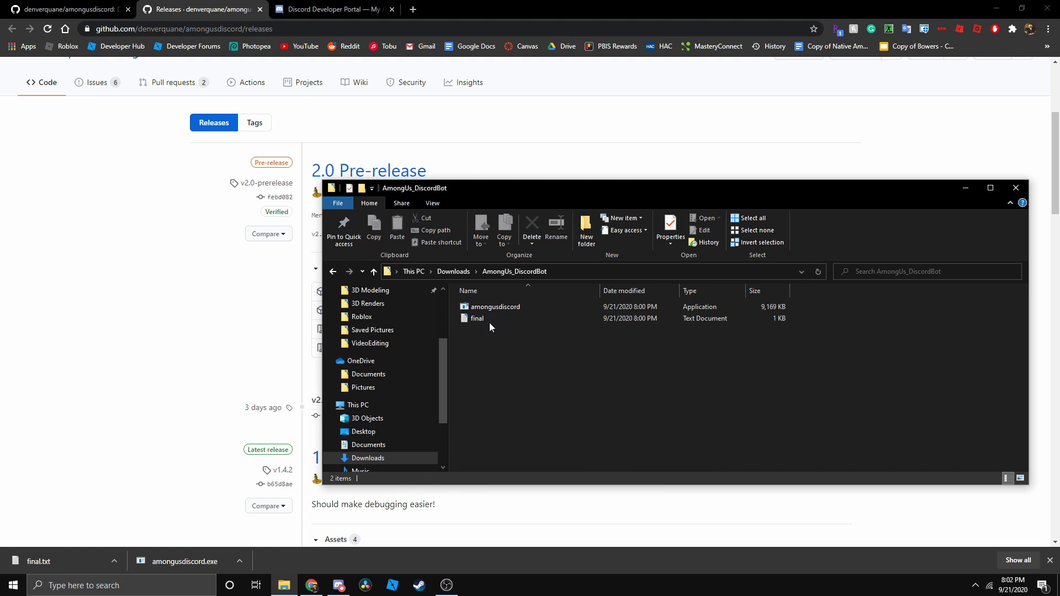
double_click(489, 320)
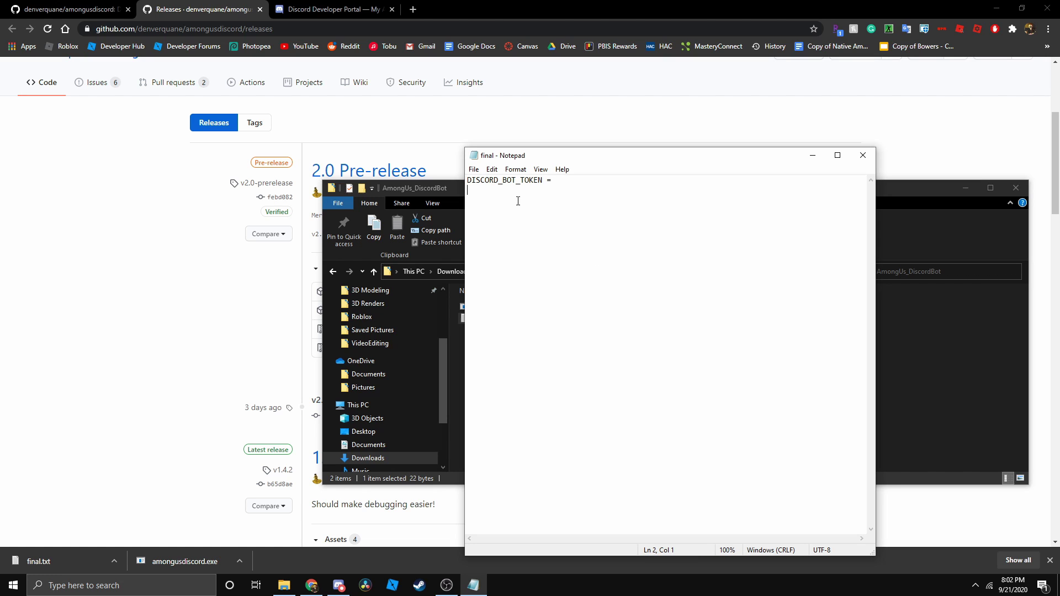
left_click(331, 9)
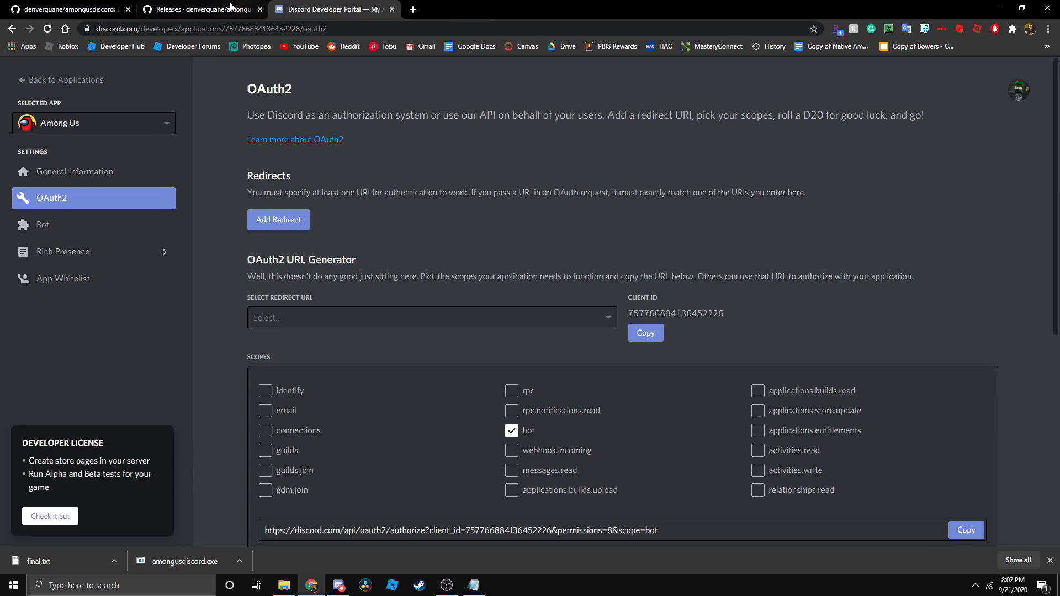
left_click(76, 233)
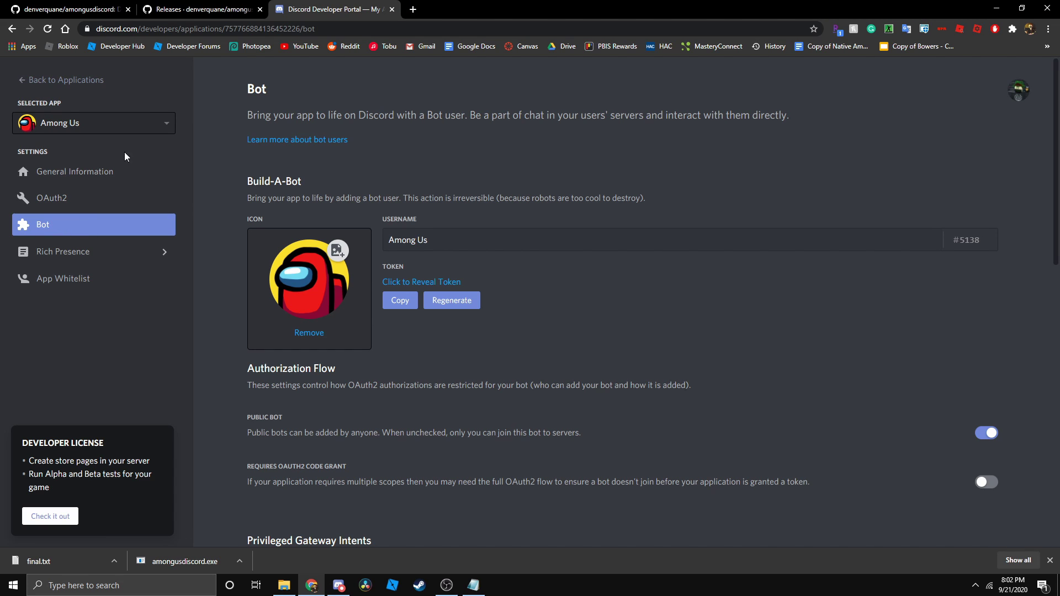
scroll(304, 221, "down", 3)
scroll(400, 210, "up", 1)
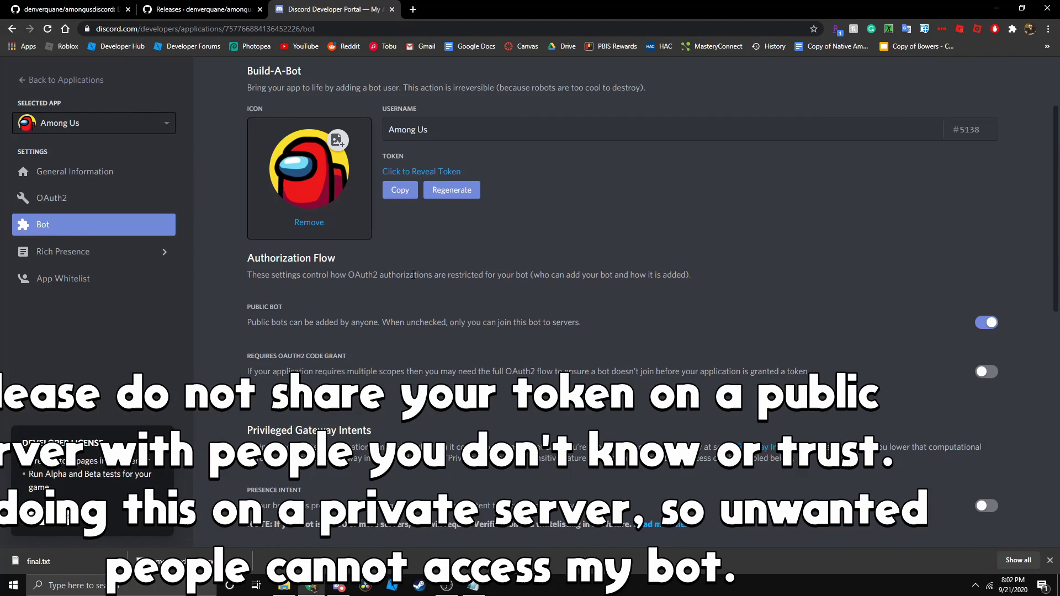
left_click(473, 586)
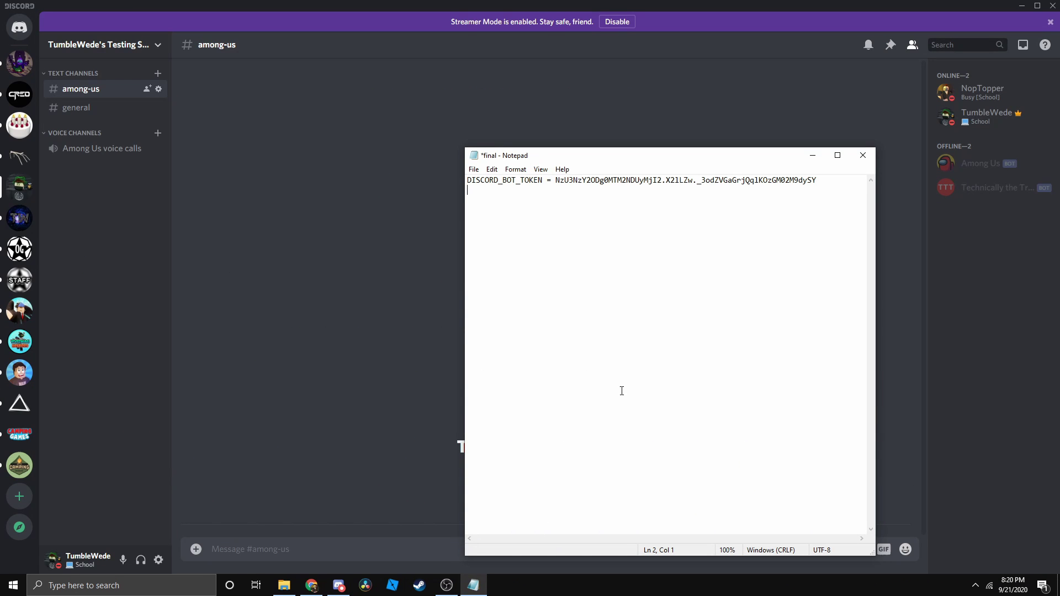
key("ctrl+s")
left_click(473, 169)
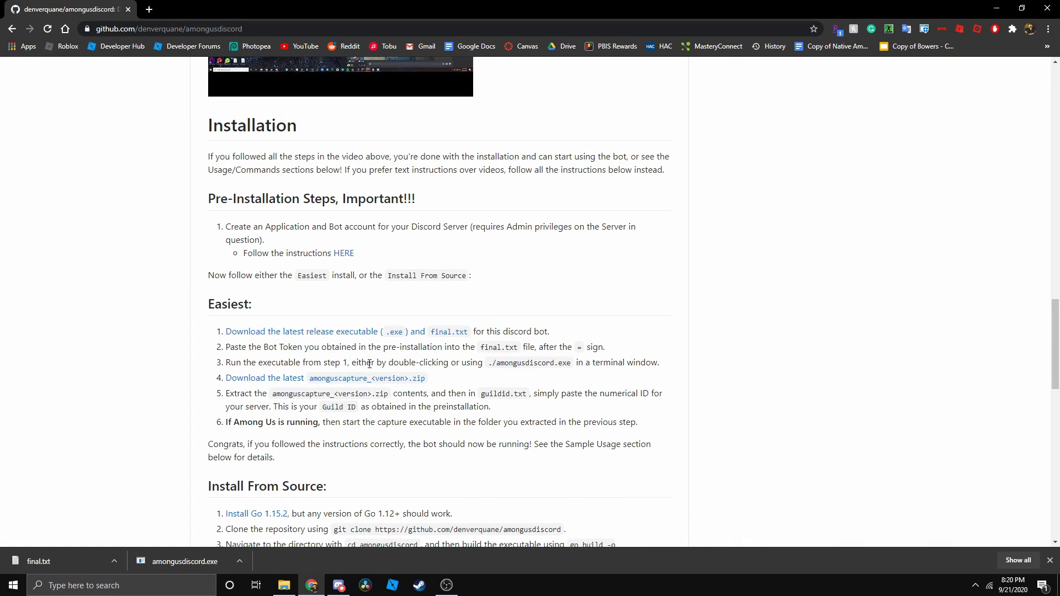
Open the amonguscapture releases page linked in the installation instructions and download amonguscapture.zip from the 2.0 Prerelease assets
right_click(270, 385)
left_click(296, 389)
left_click(196, 9)
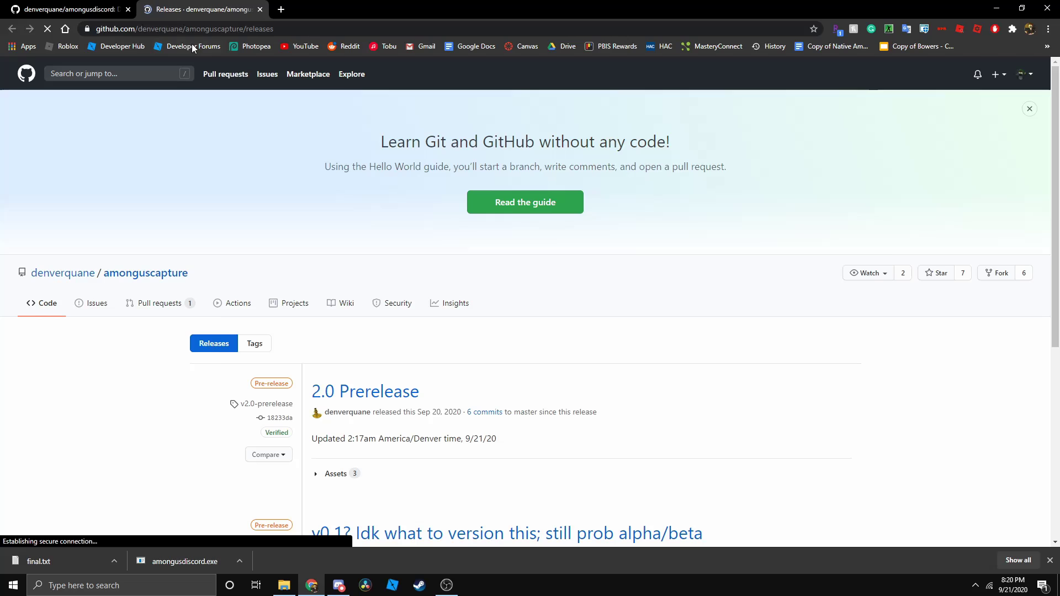
scroll(260, 144, "down", 1)
left_click(331, 419)
scroll(330, 426, "down", 1)
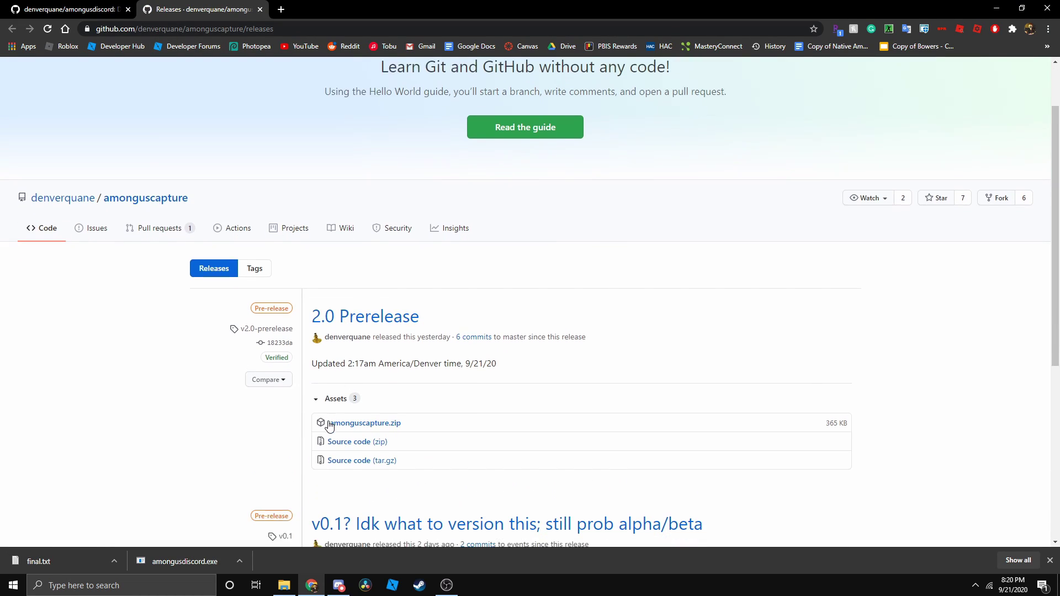
scroll(329, 427, "down", 1)
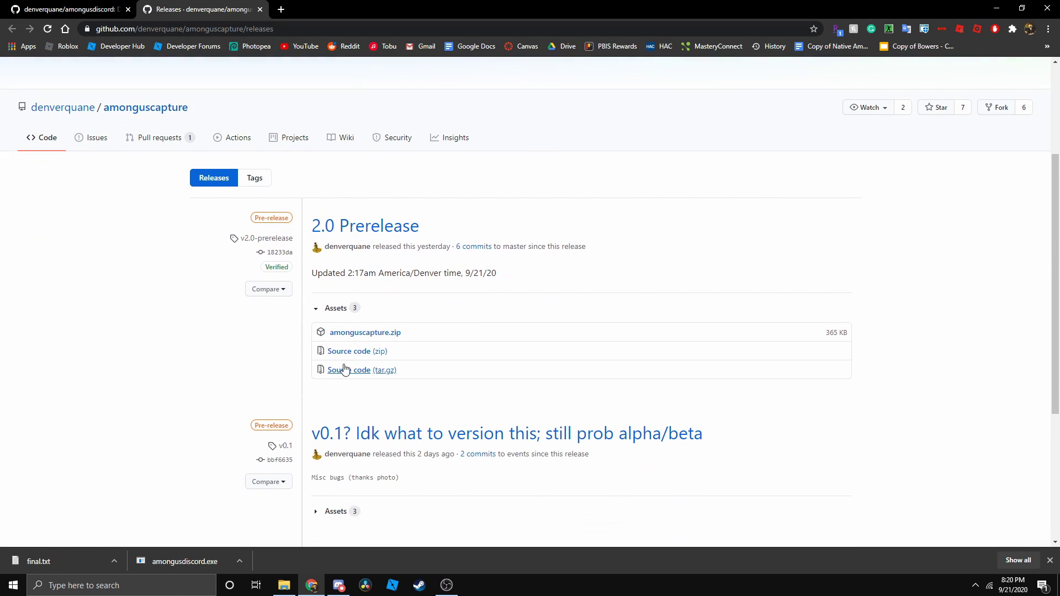
left_click(365, 333)
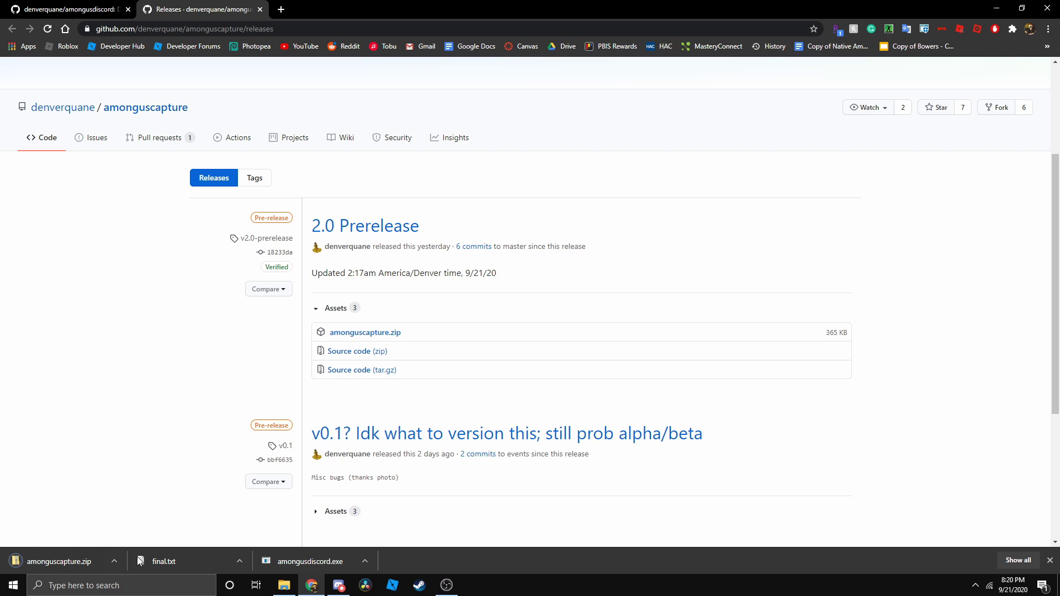
Extract the amonguscapture zip in Downloads to the Downloads\amonguscapture folder
left_click(284, 585)
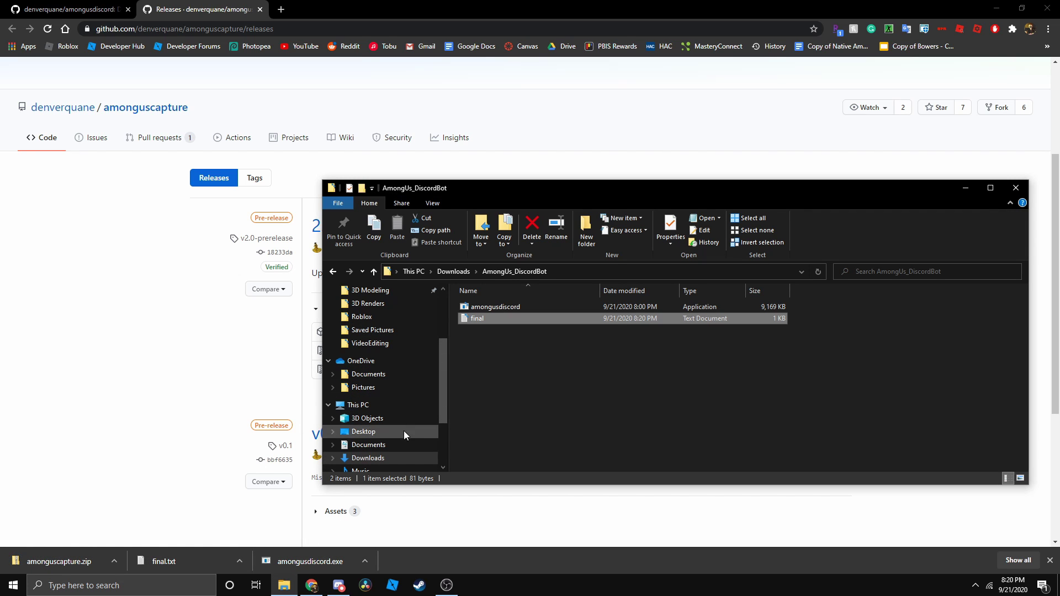
left_click(392, 458)
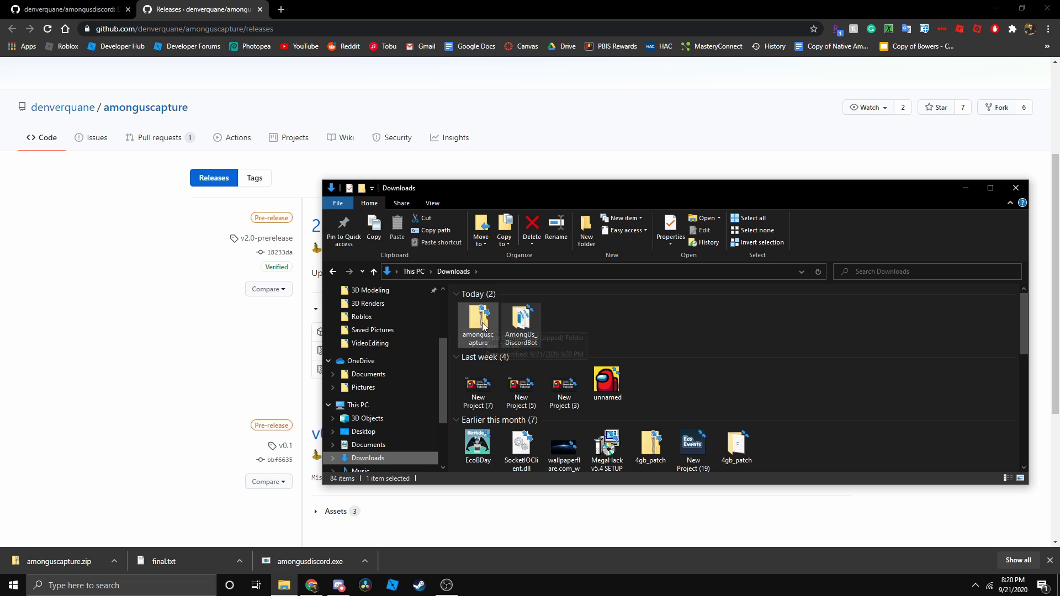
double_click(483, 325)
left_click(590, 230)
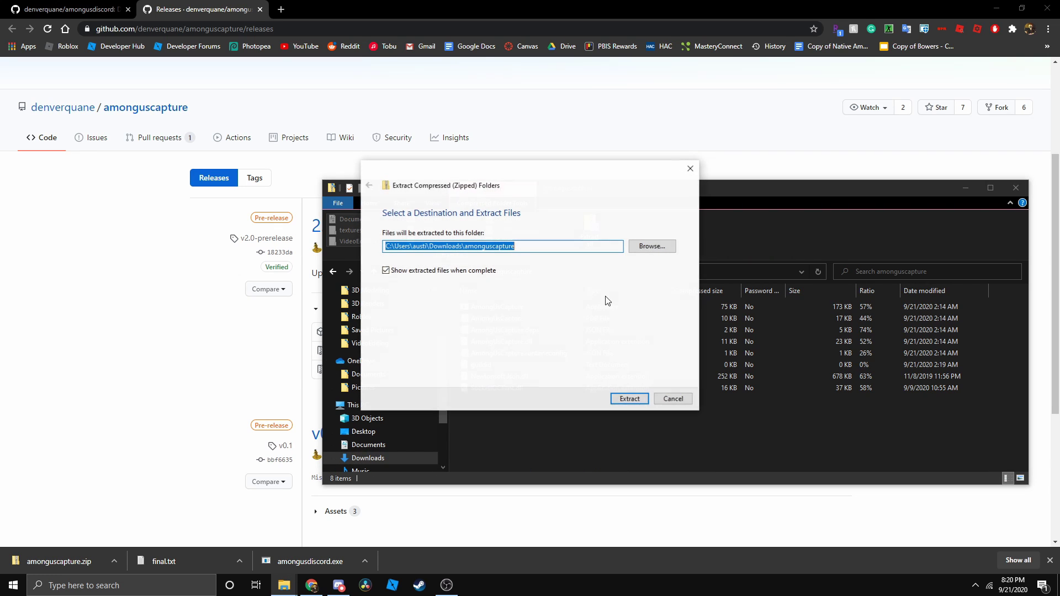
left_click(633, 400)
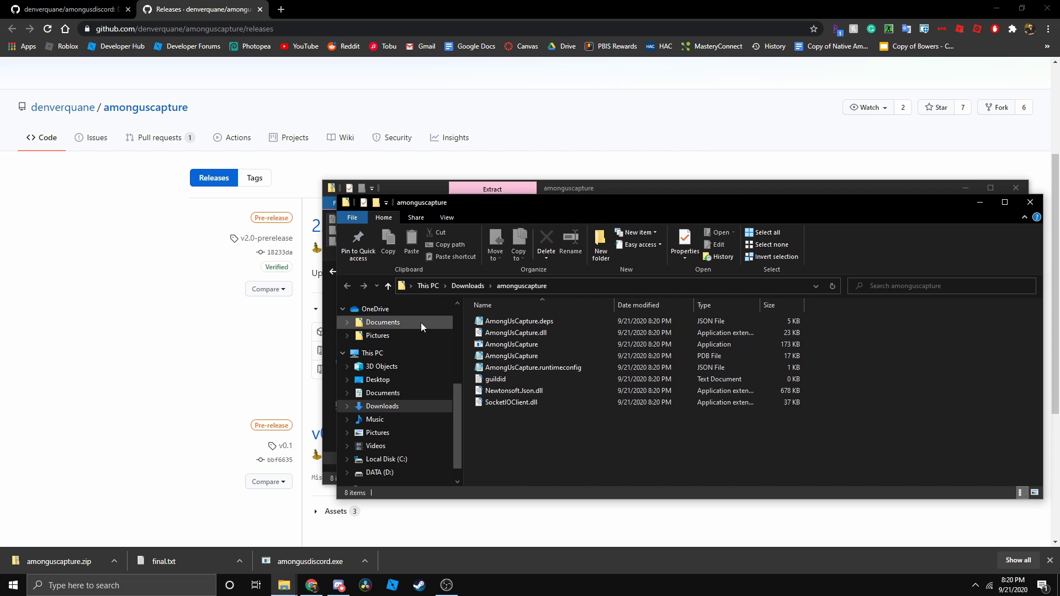
Move the extracted amonguscapture folder into AmongUs_DiscordBot and delete the amonguscapture zip from Downloads
left_click(468, 286)
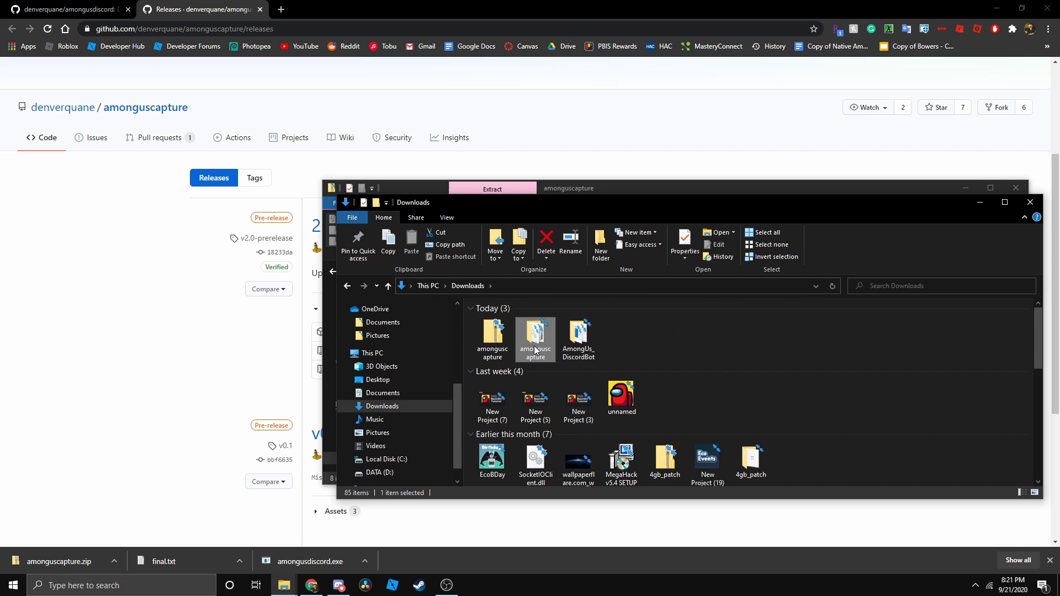
left_click_drag(535, 349, 584, 348)
left_click(498, 348)
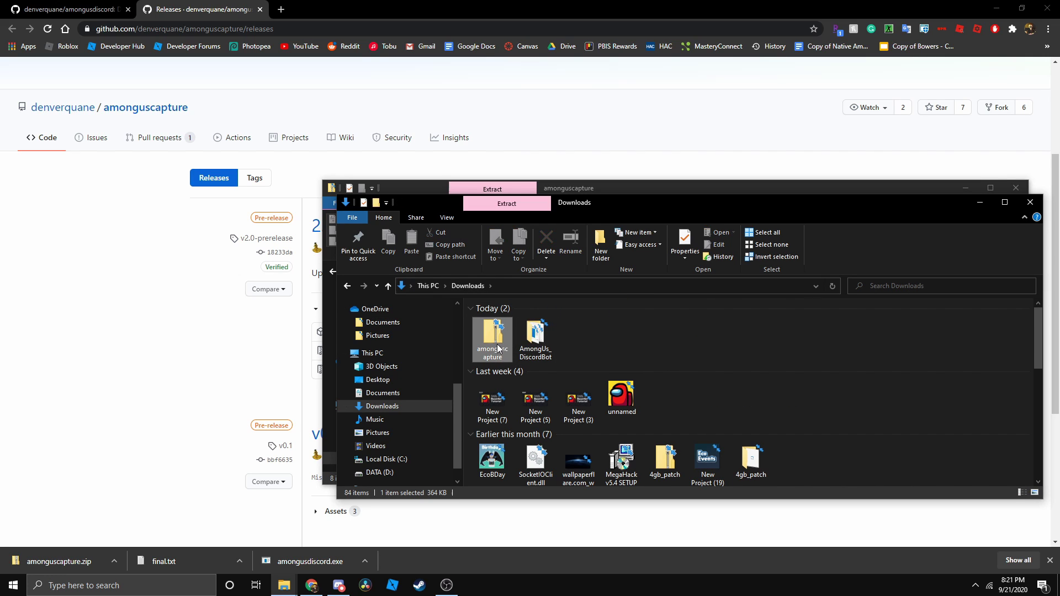
right_click(497, 348)
left_click(516, 309)
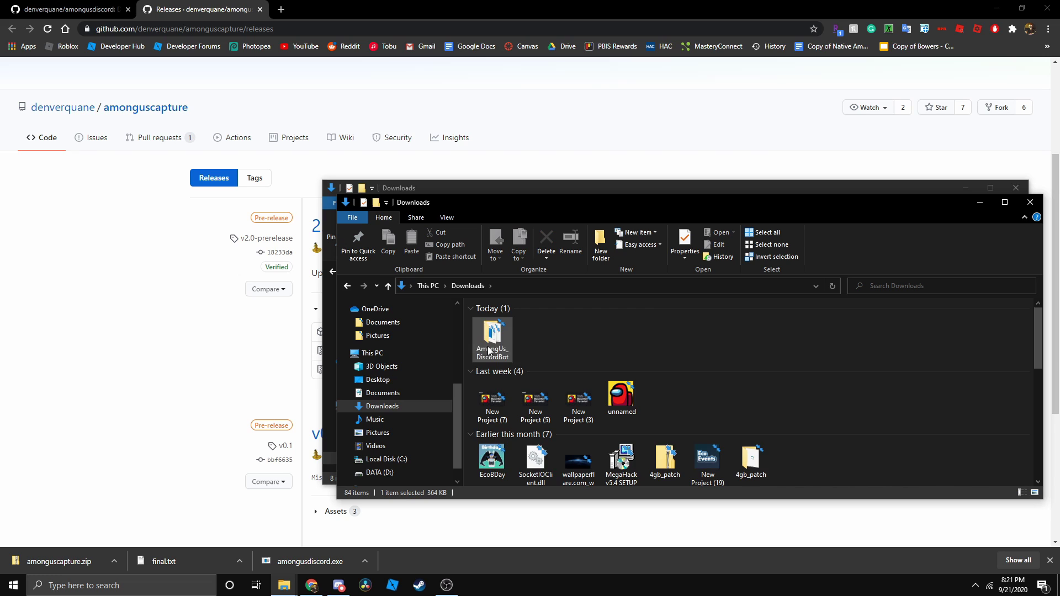
Open the guildid text file in the amonguscapture folder inside AmongUs_DiscordBot
double_click(489, 346)
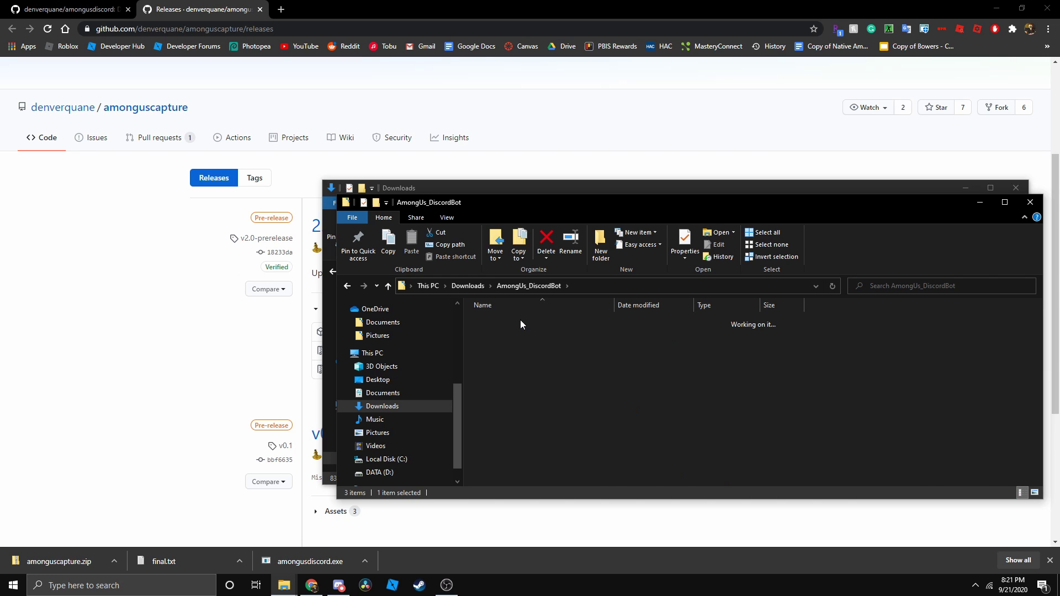
double_click(520, 320)
left_click(501, 379)
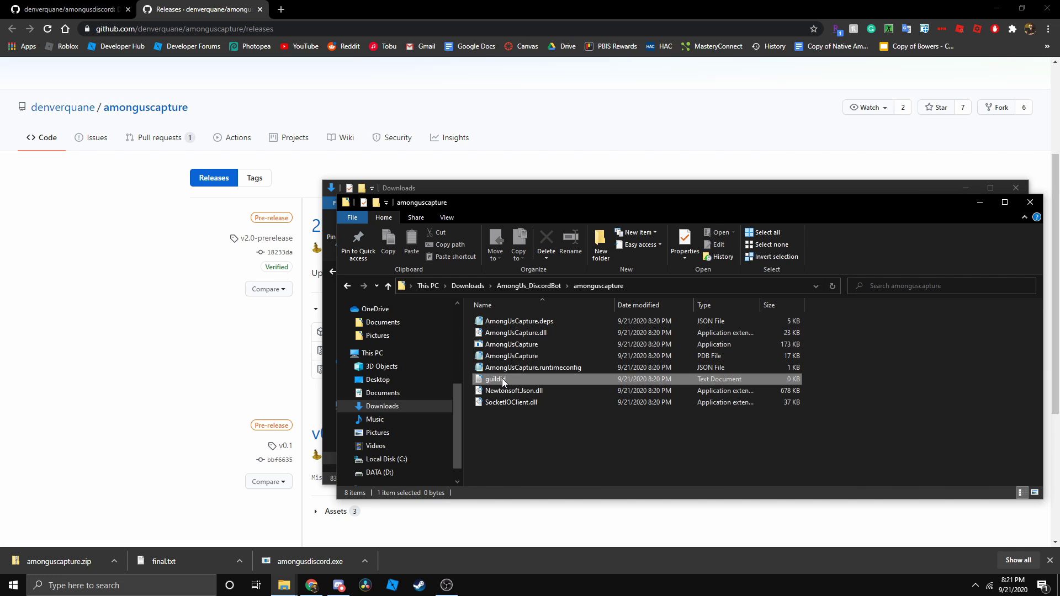
double_click(502, 379)
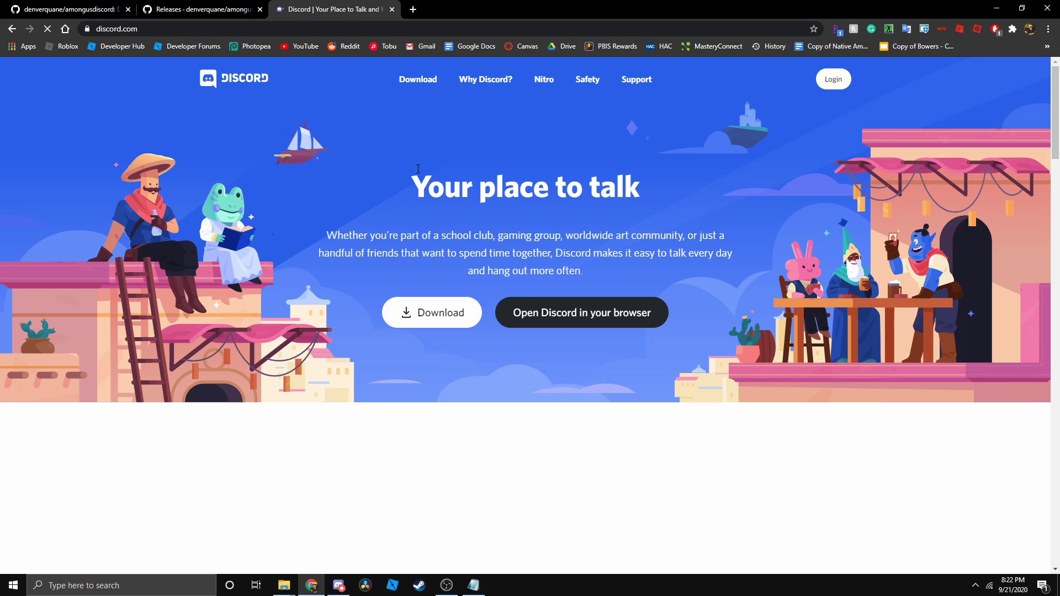
Open the testing server in browser Discord, copy the server ID from its web address into the guildid file, and save it
left_click(614, 312)
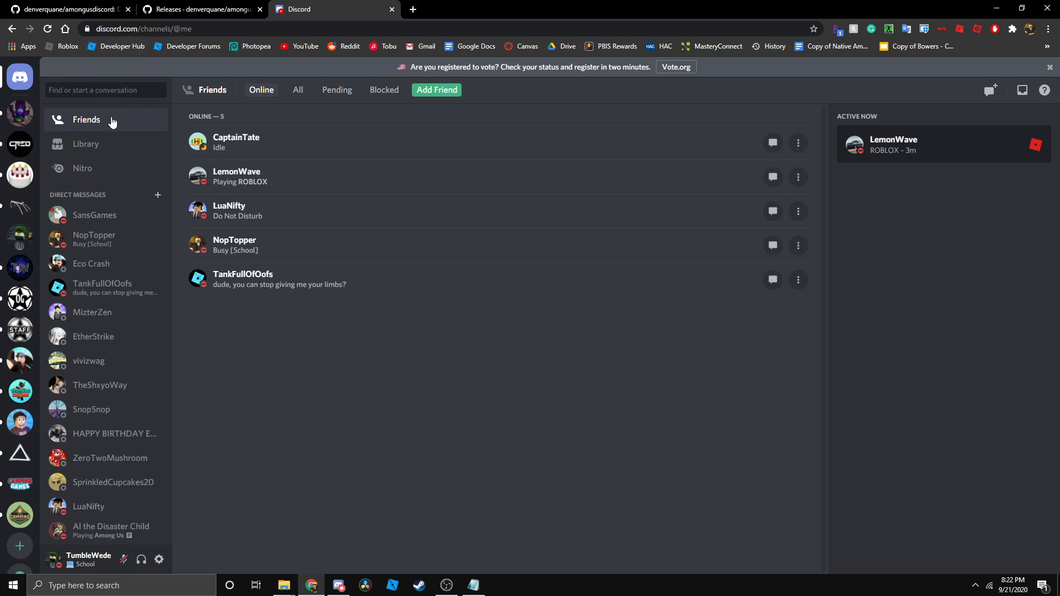
left_click(20, 237)
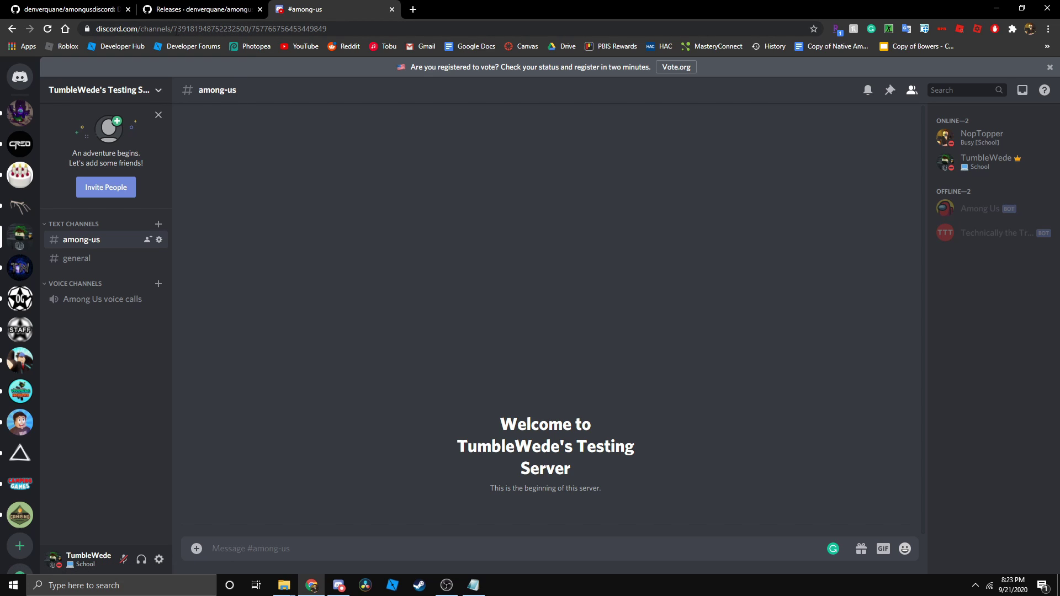
left_click_drag(175, 29, 255, 31)
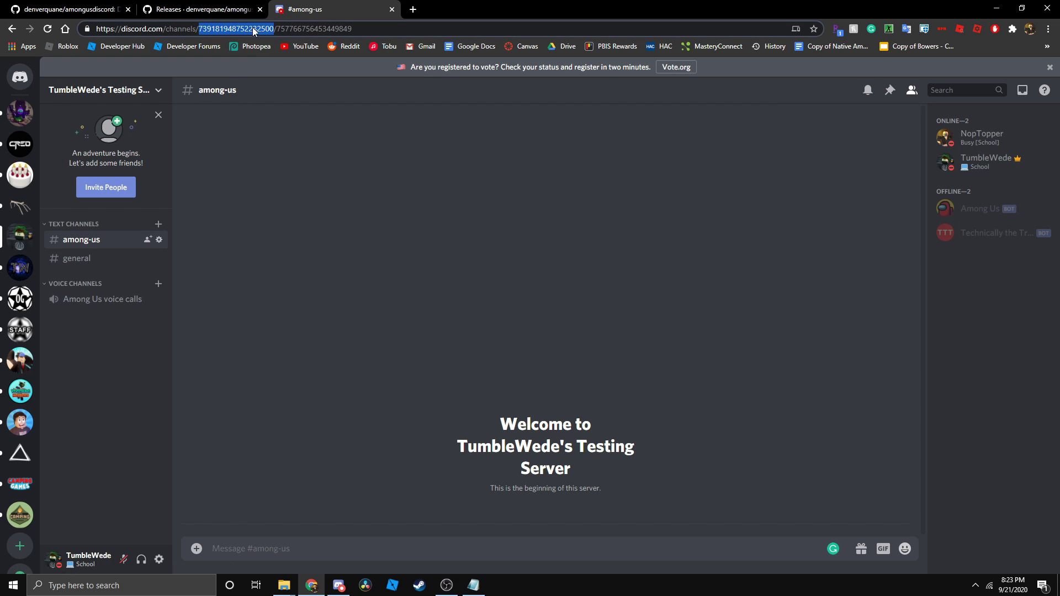
double_click(312, 29)
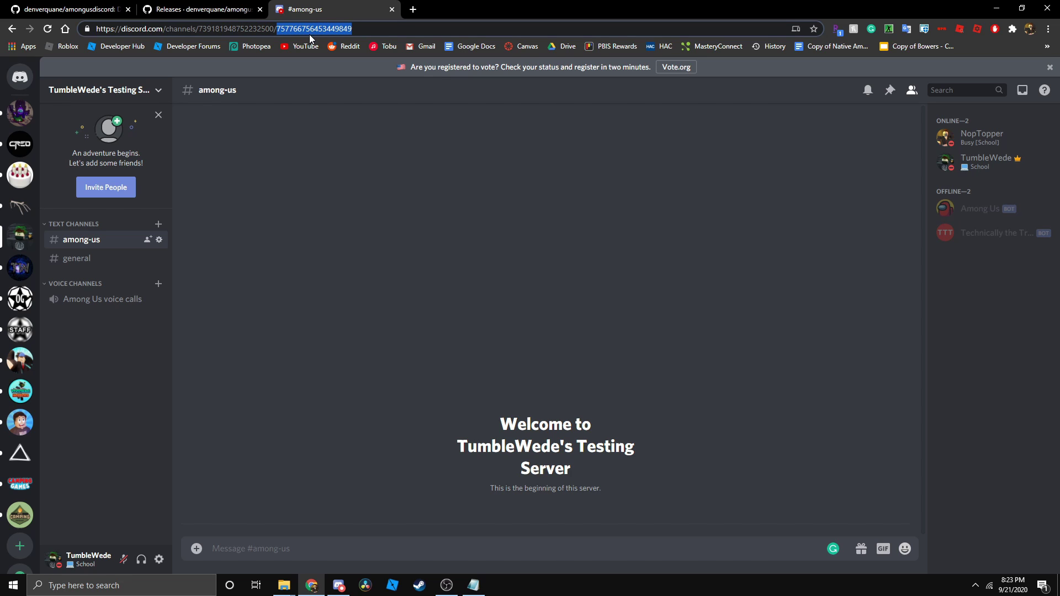
double_click(241, 32)
key("ctrl+c")
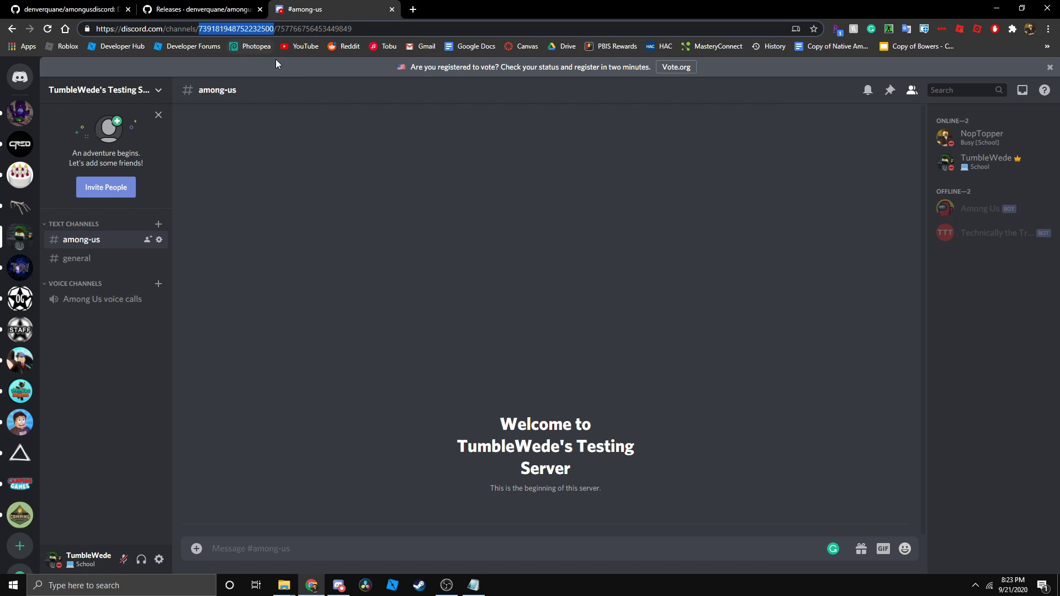
left_click(473, 585)
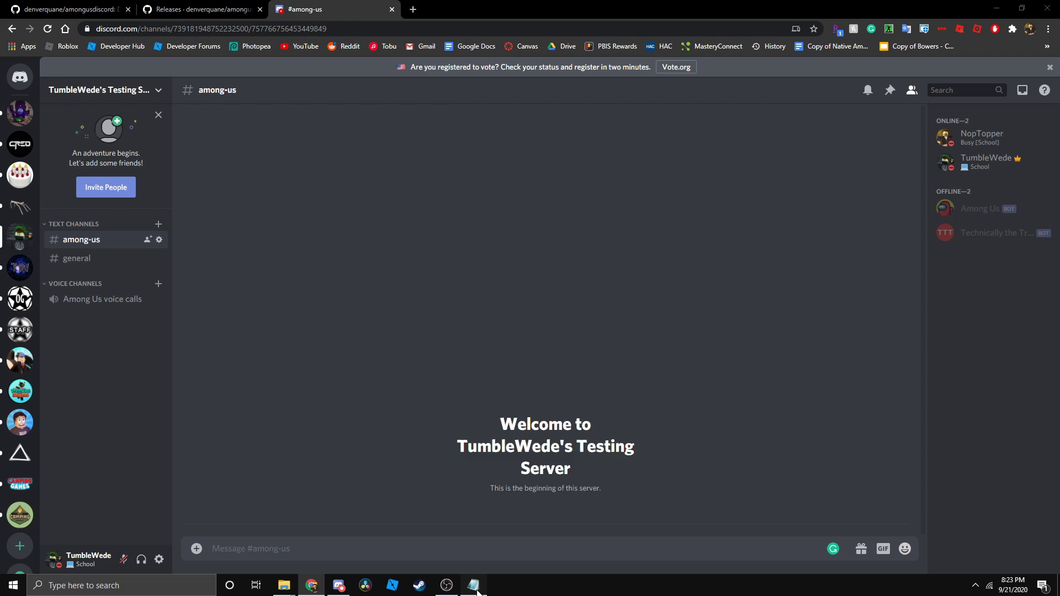
key("ctrl+v")
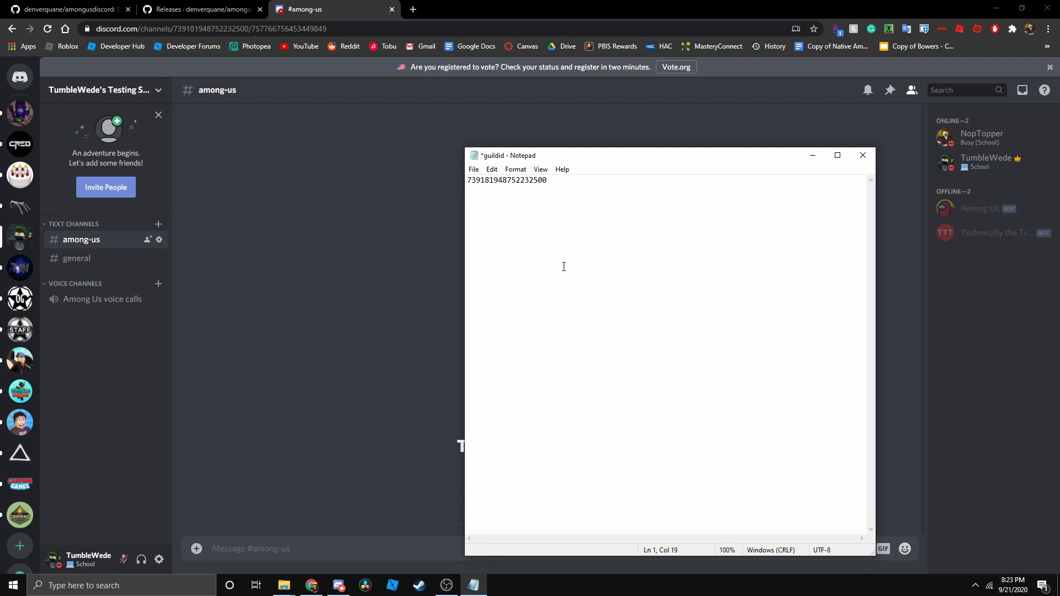
key("ctrl+s")
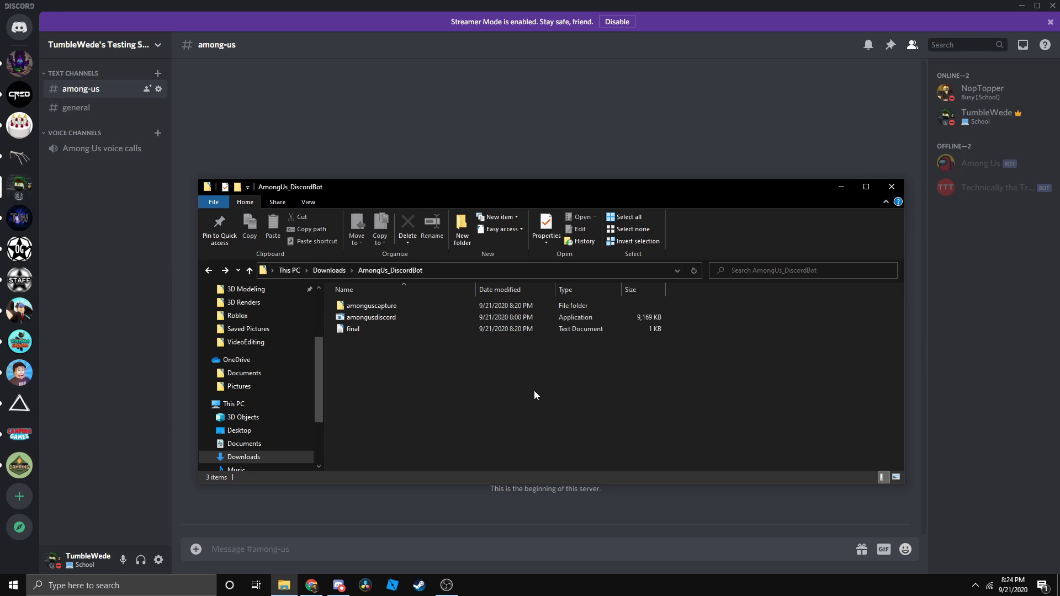
Run amongusdiscord from AmongUs_DiscordBot despite the SmartScreen block and allow it through the firewall on private networks
double_click(379, 318)
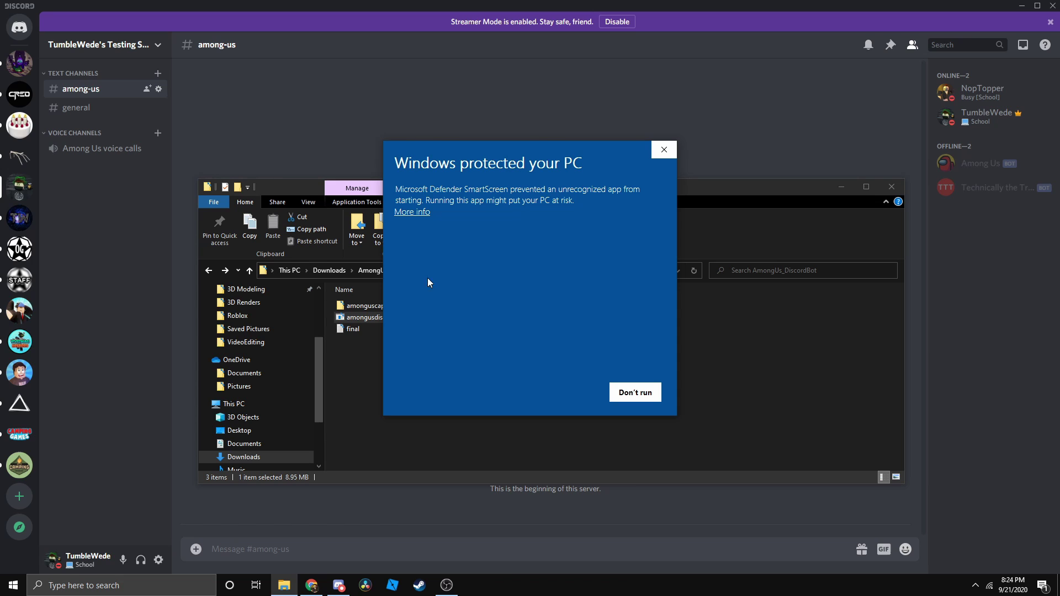
left_click(423, 213)
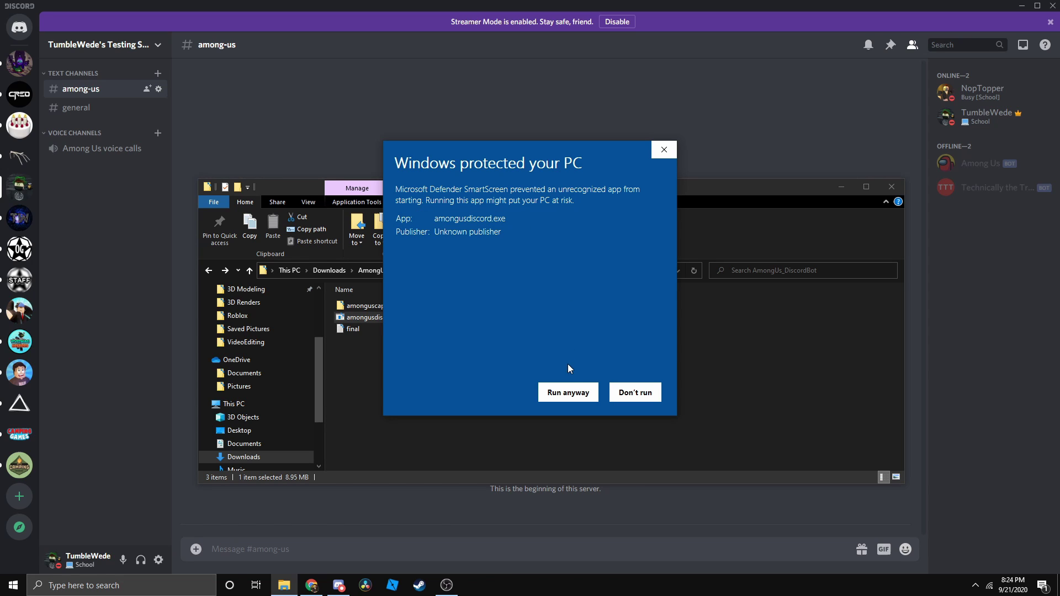
left_click(567, 392)
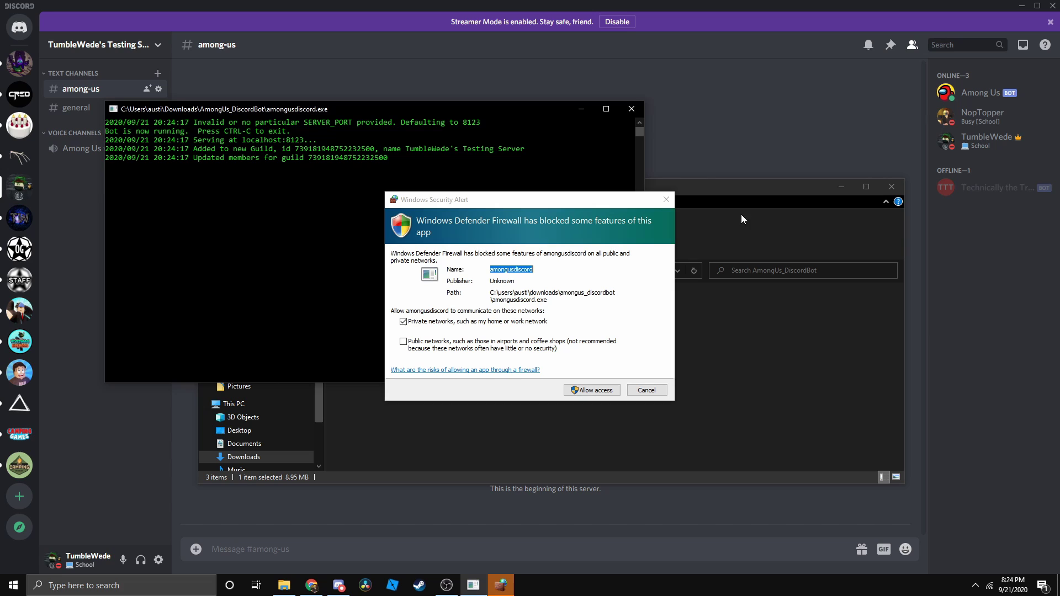
left_click(592, 390)
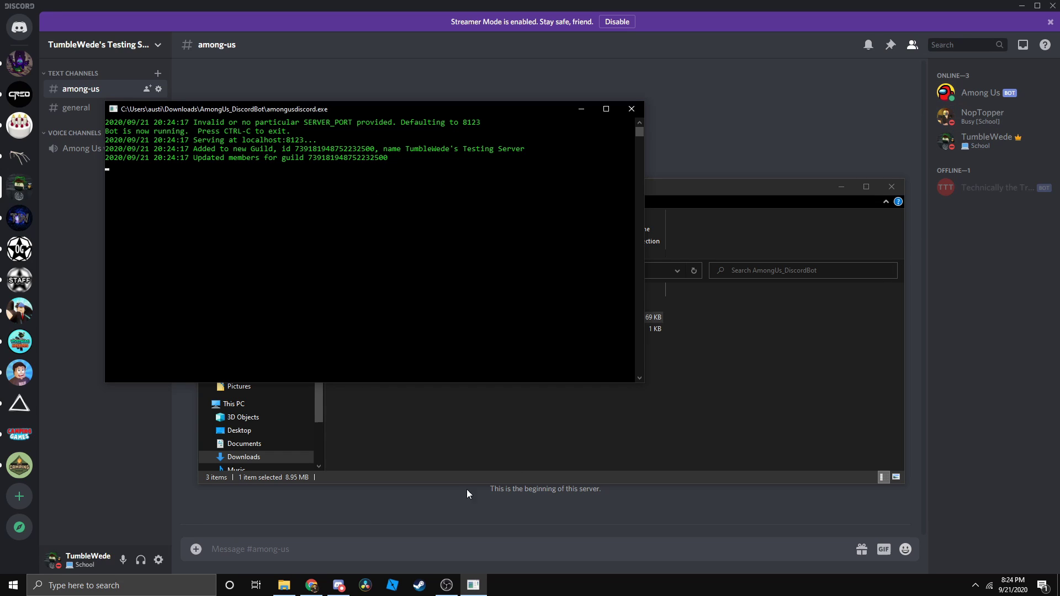
Send ".au help" in the testing server's among-us channel and review the bot's command reference
left_click(289, 550)
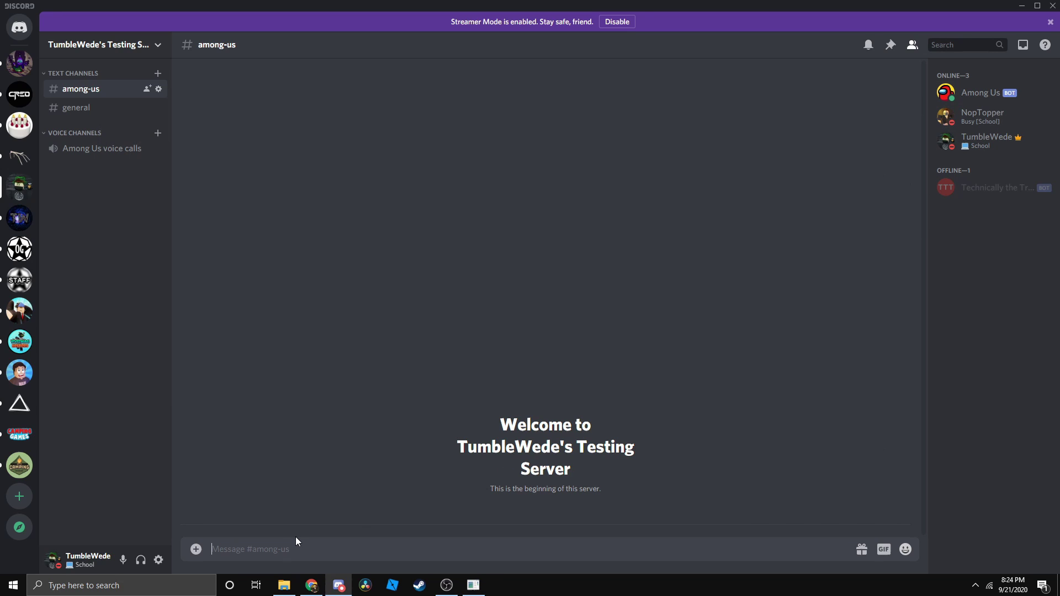
type(".au help")
key("Return")
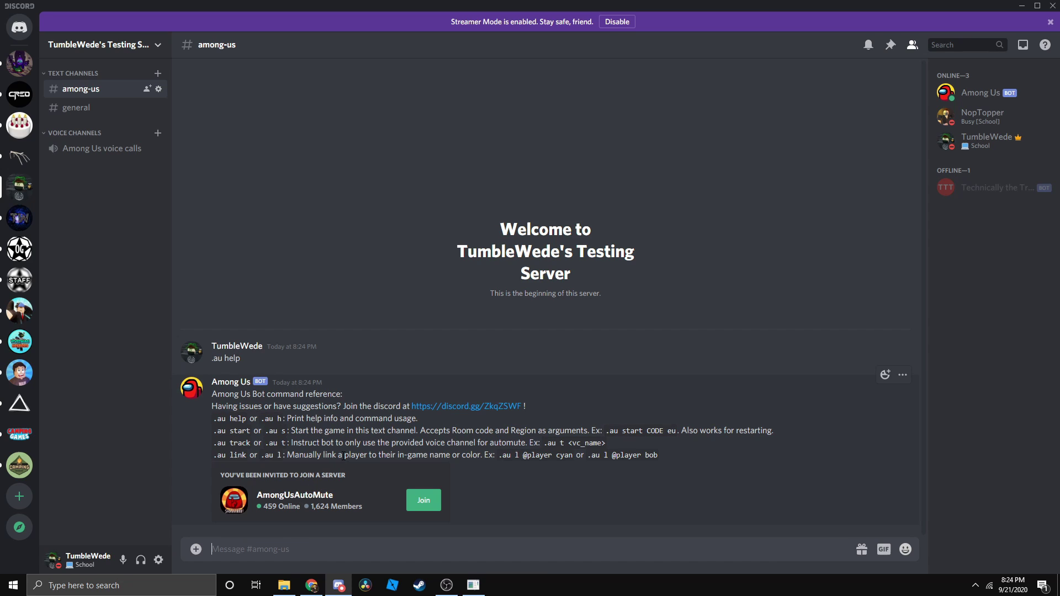
left_click_drag(342, 455, 222, 421)
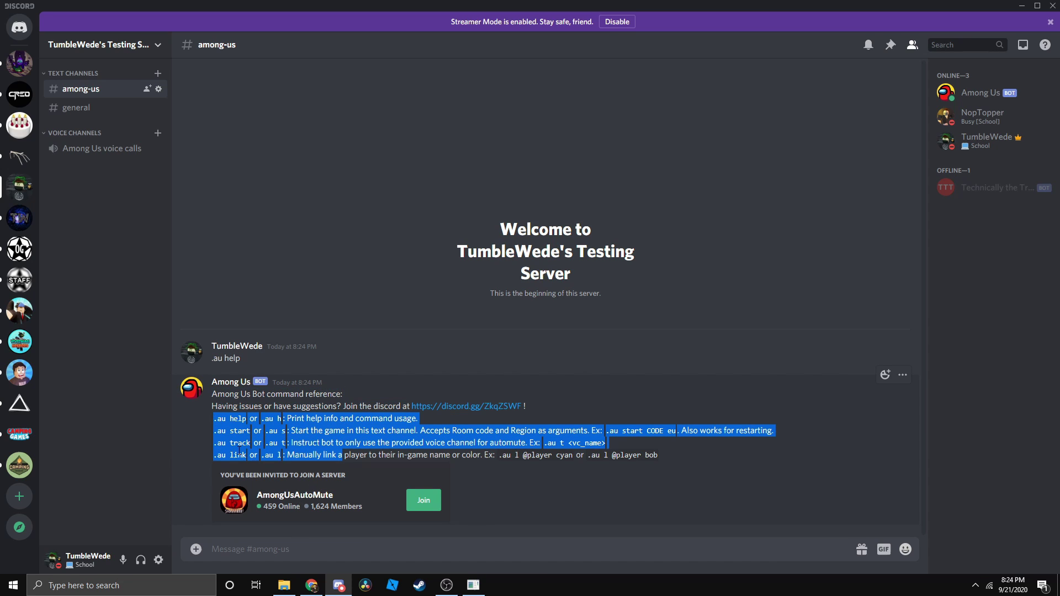
left_click(205, 454)
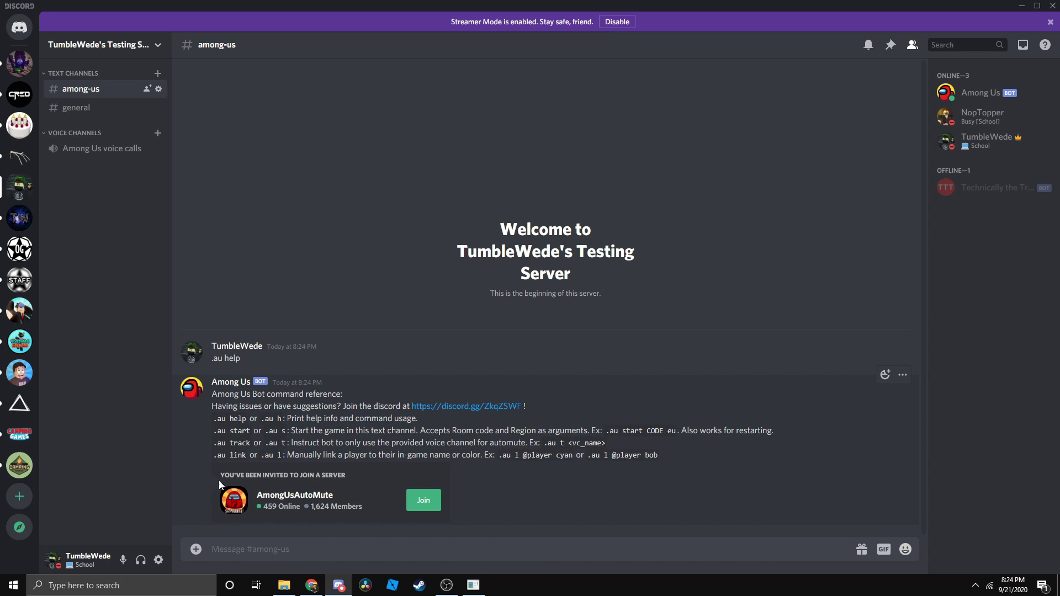
Copy the sample command ".au new ABCD eu" from the Sample Usage section of the amongusdiscord GitHub page
left_click(312, 586)
scroll(245, 153, "down", 7)
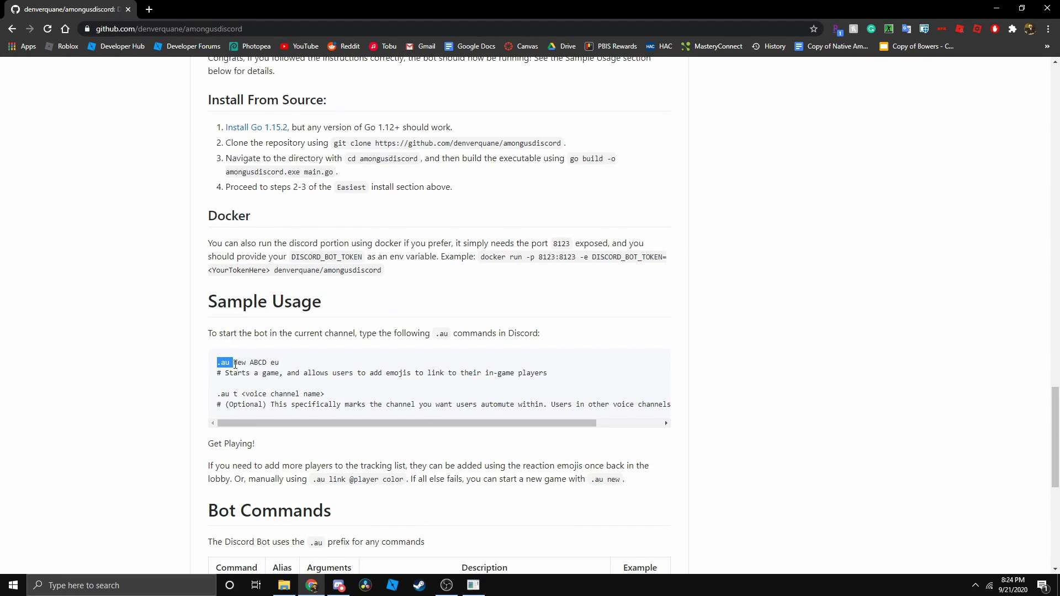
left_click(264, 361)
double_click(274, 361)
left_click_drag(292, 366, 171, 355)
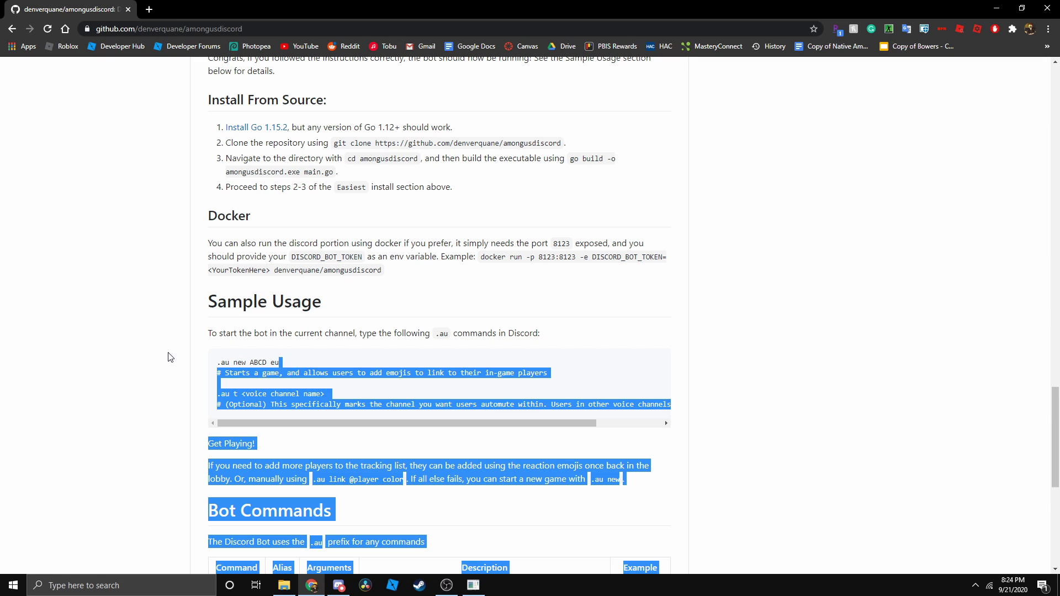
left_click(246, 362)
left_click_drag(300, 360, 220, 362)
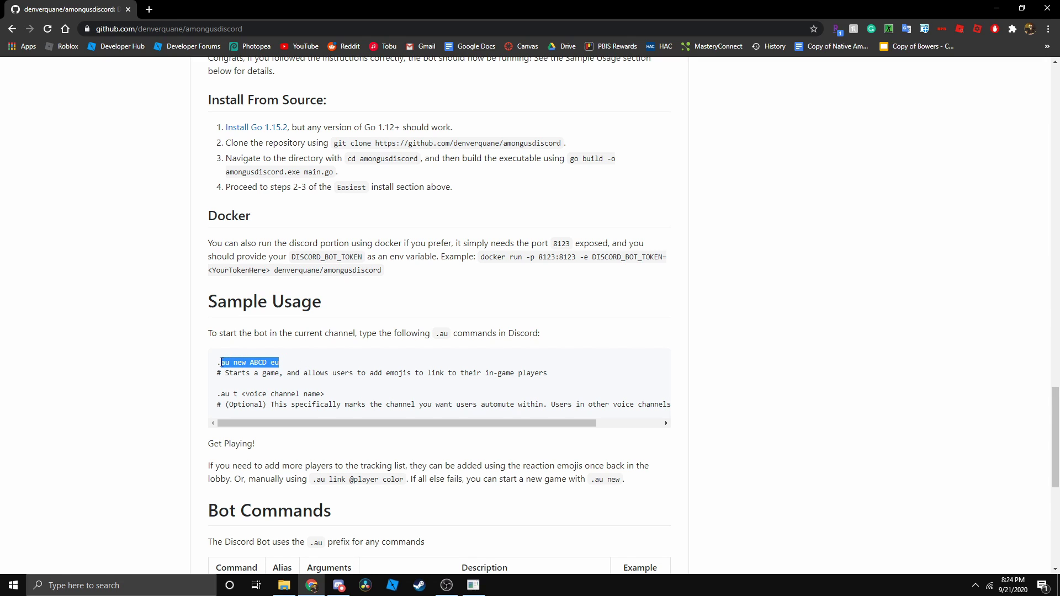
Paste the sample command into the message box of Discord's among-us channel and replace ABCD with SHFUIX
left_click(339, 586)
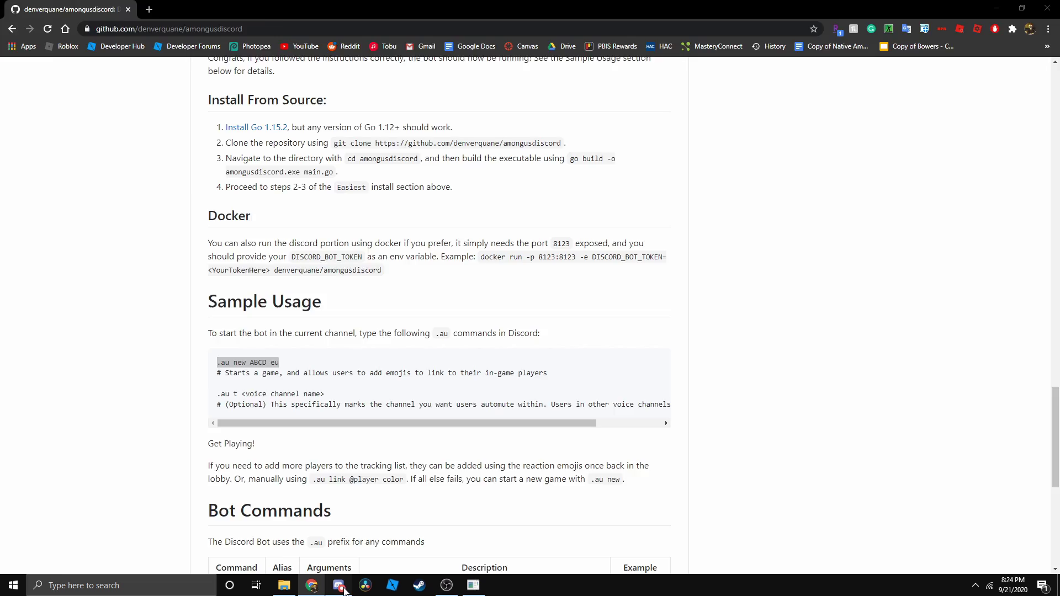
type(".au new ABCD eu")
double_click(252, 549)
type("SHFUIX")
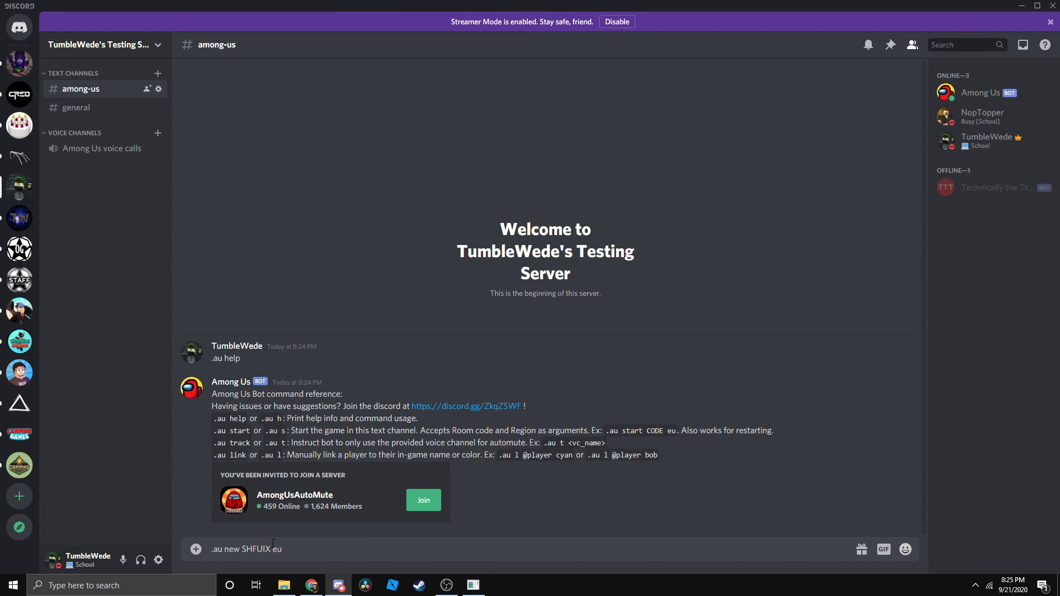
Examine each part of the drafted command: the .au prefix, the new keyword, the room code and the region
double_click(219, 549)
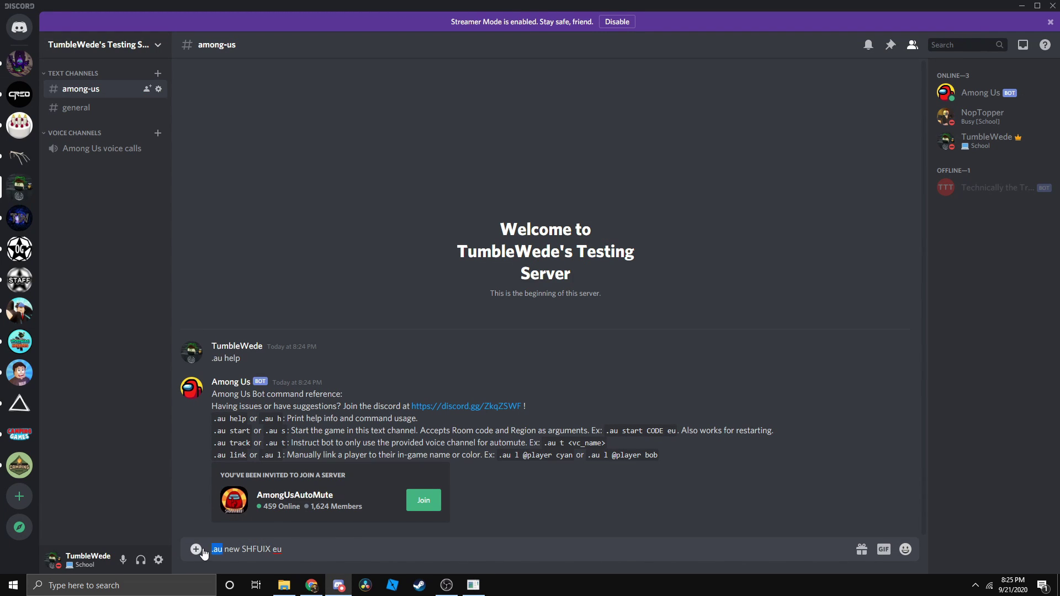
double_click(232, 549)
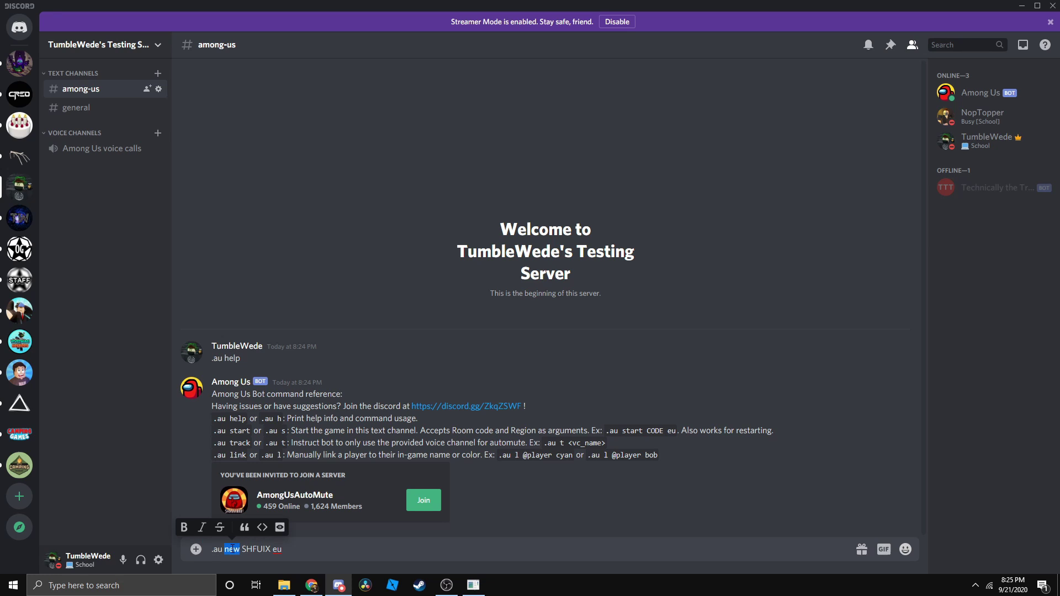
double_click(257, 549)
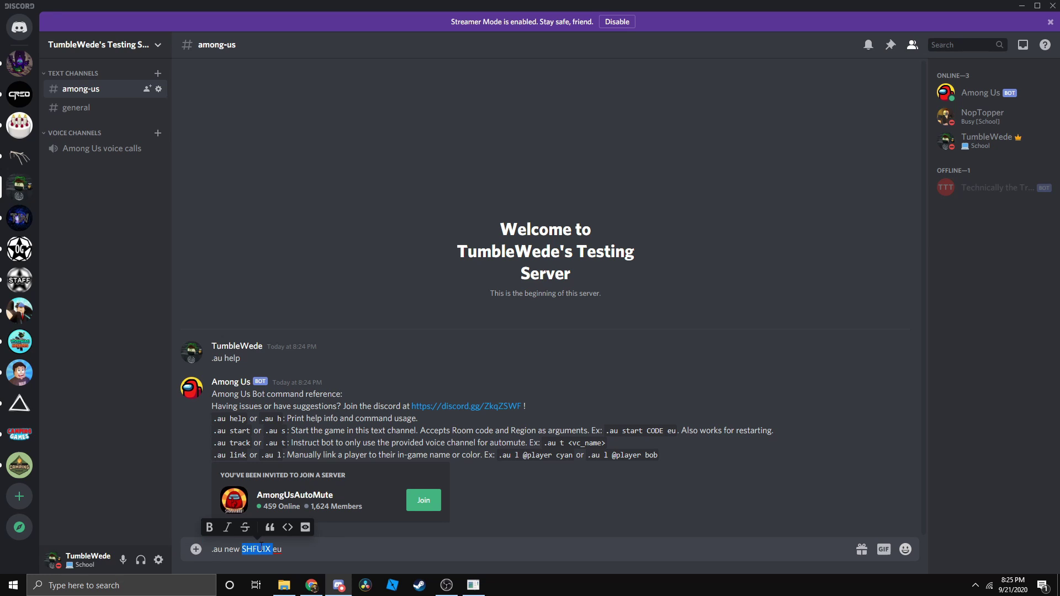
double_click(277, 549)
left_click(282, 550)
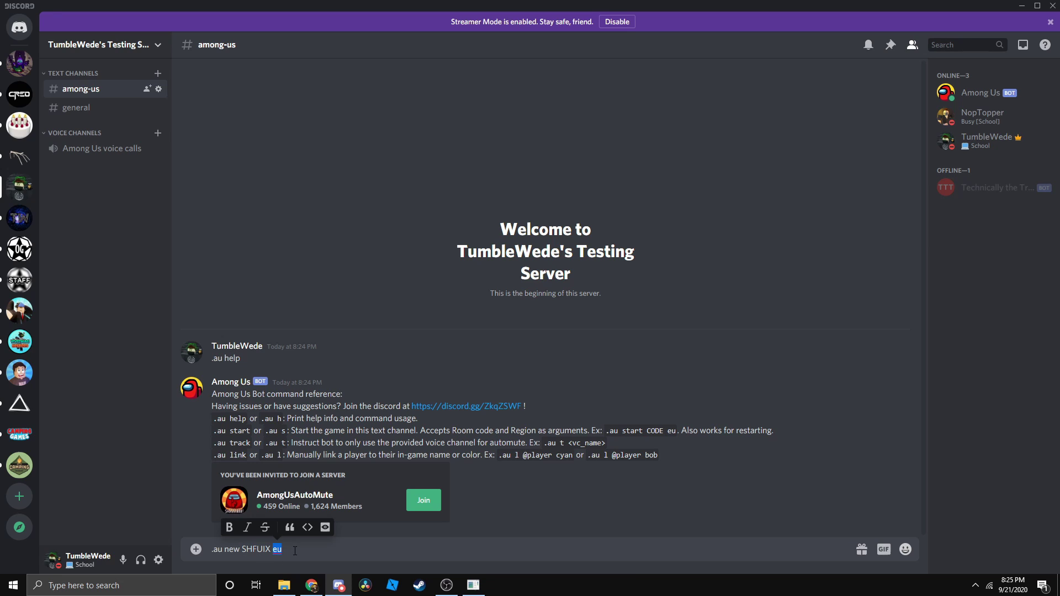
left_click(295, 551)
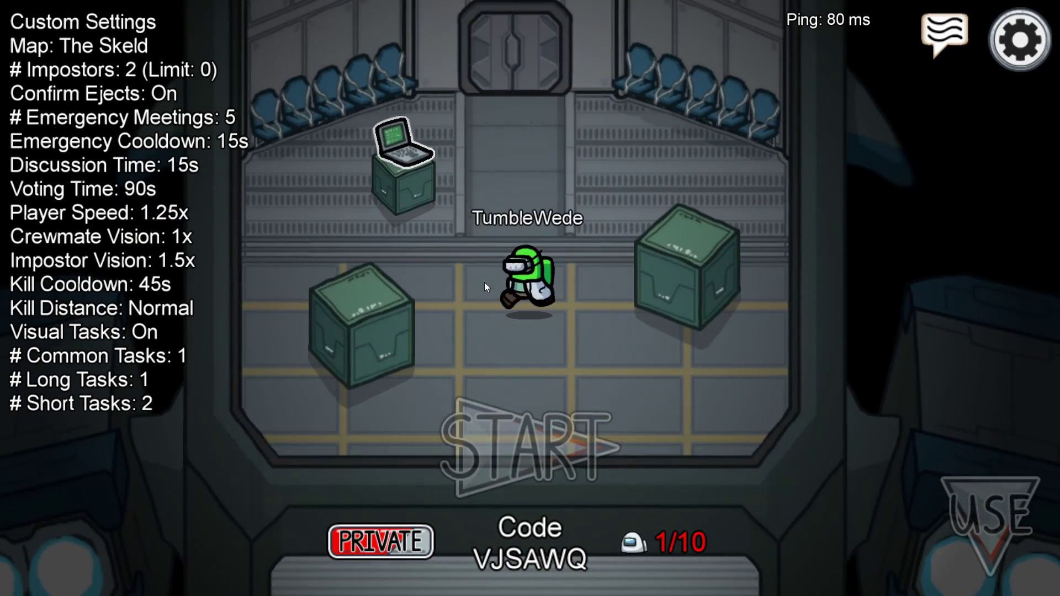
key("w")
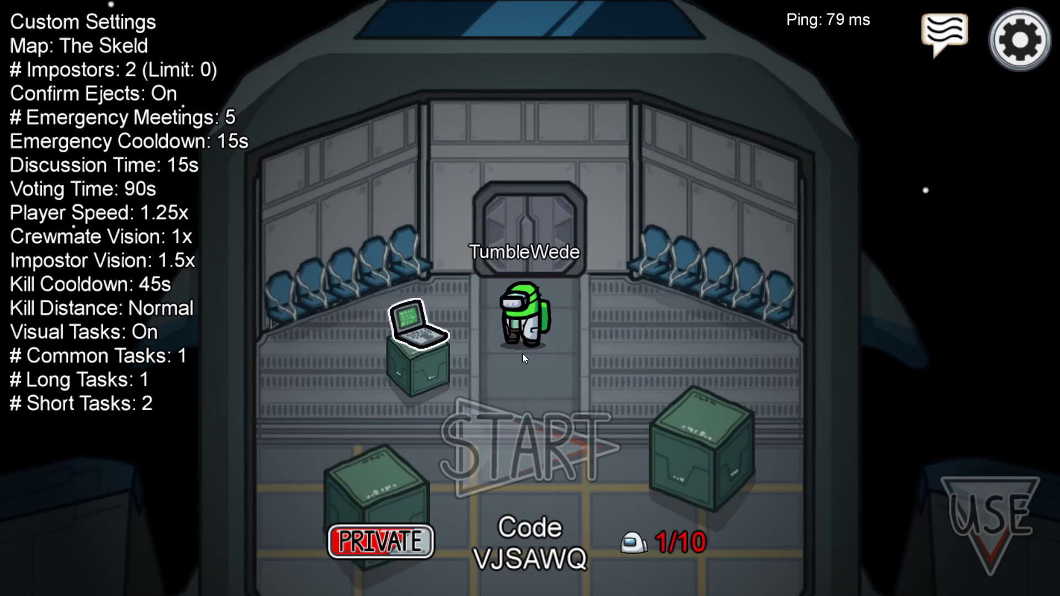
key("s")
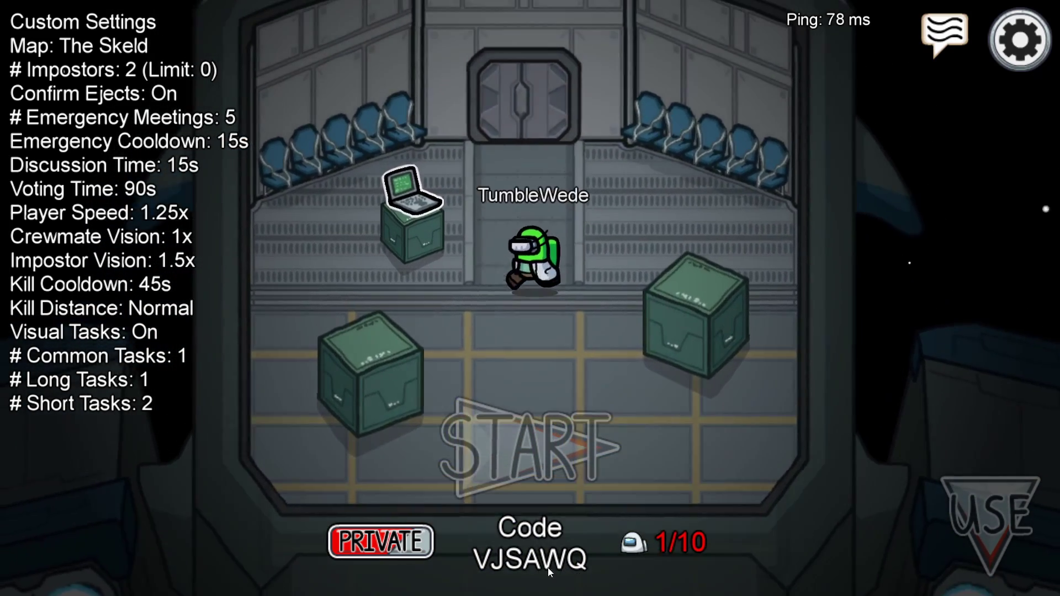
Leave the Among Us lobby window and run amongusdiscord from the AmongUs_DiscordBot folder
key("super")
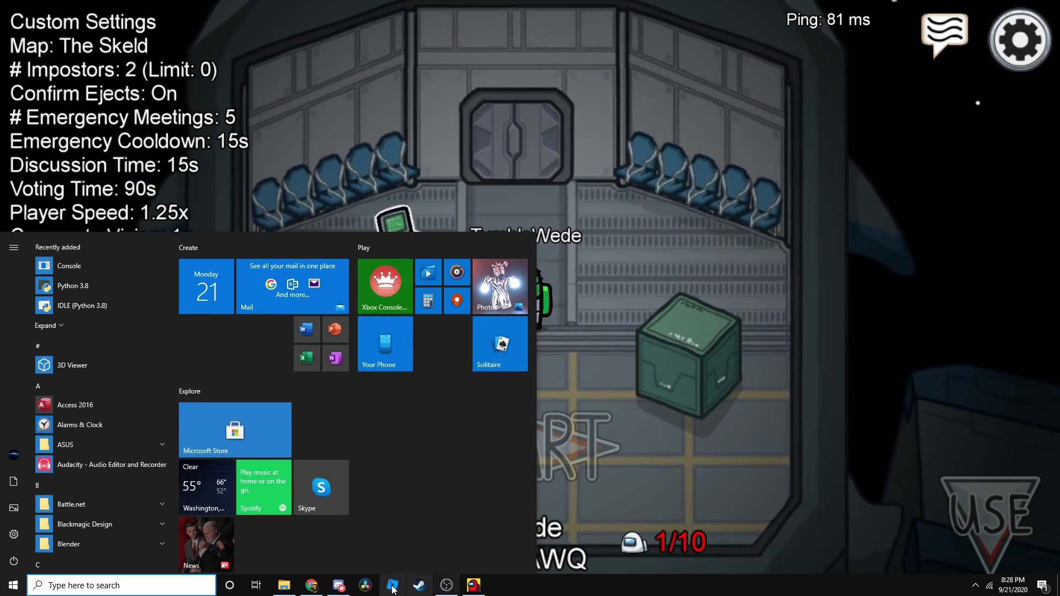
left_click(284, 585)
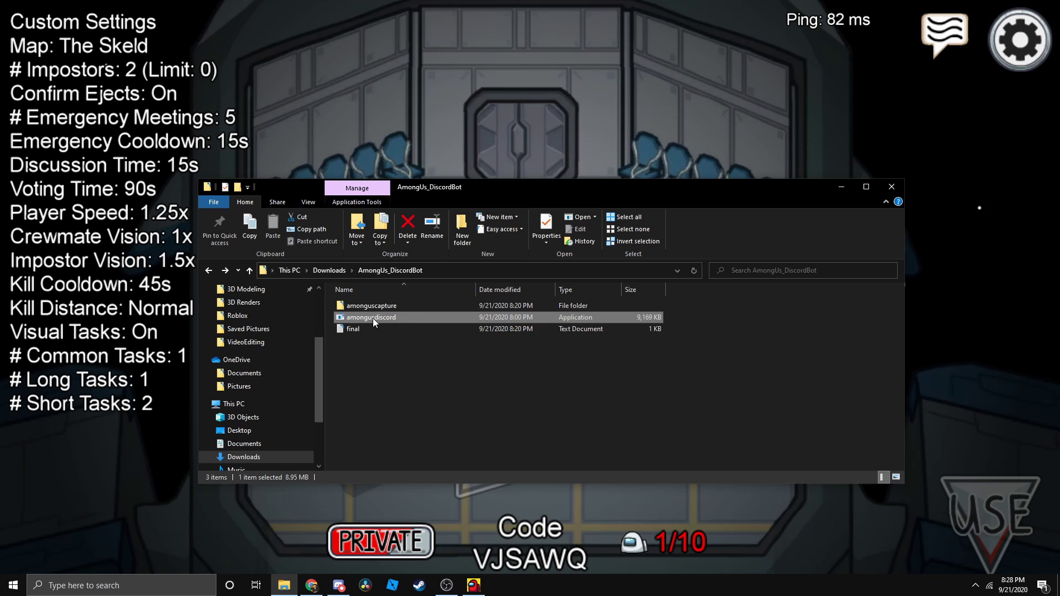
double_click(373, 319)
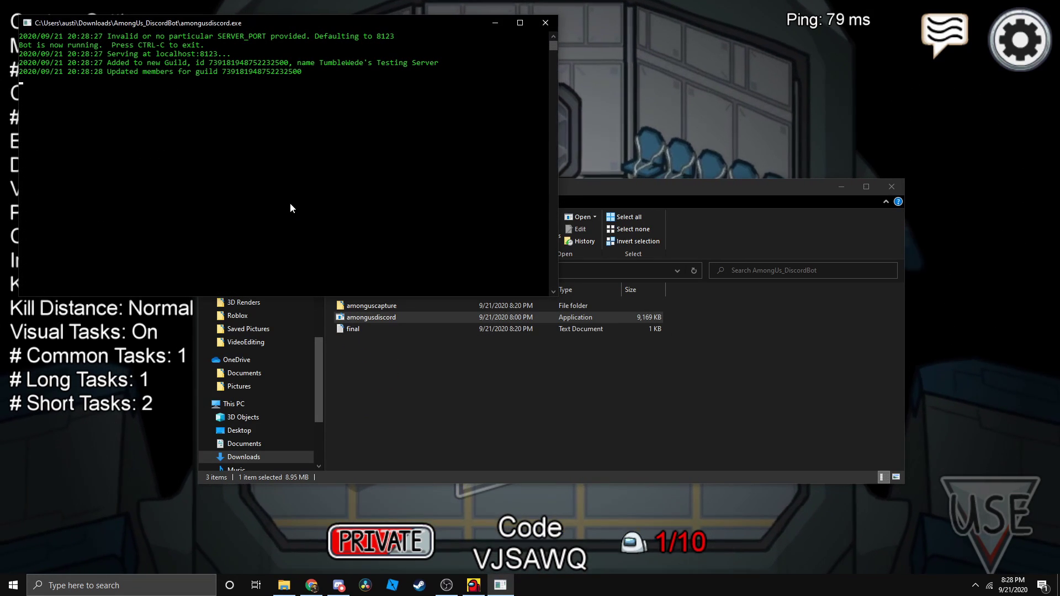
Run the AmongUsCapture application from the amonguscapture folder, allowing it past the SmartScreen block
left_click(389, 436)
double_click(379, 306)
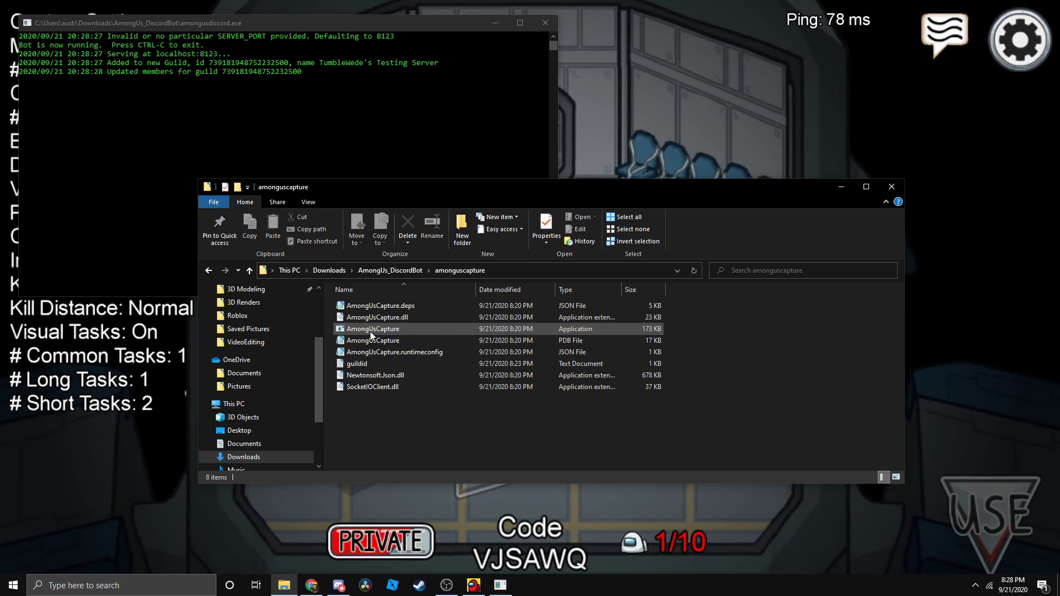
left_click(371, 331)
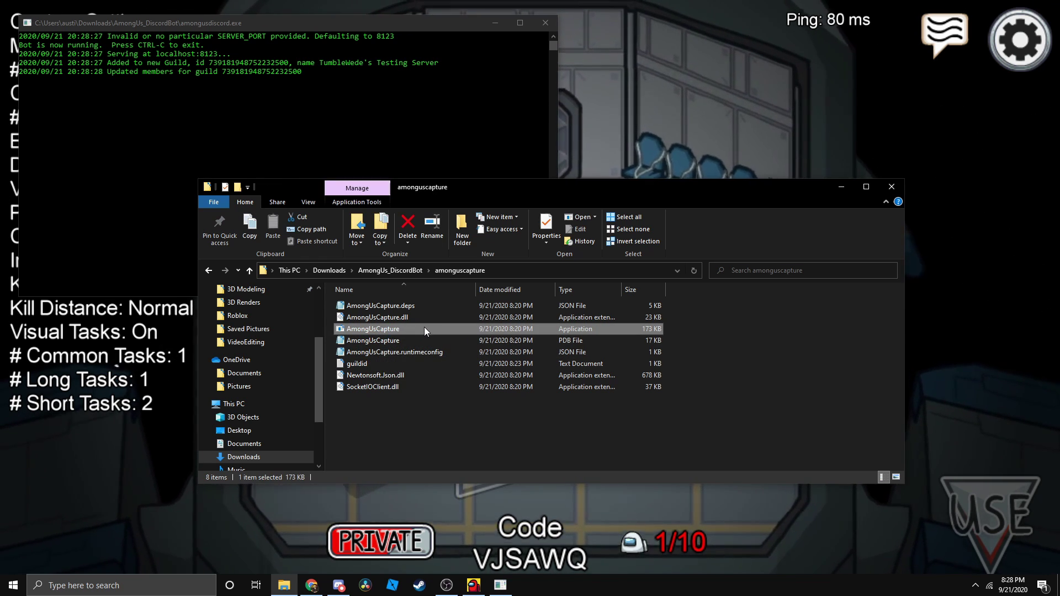
double_click(408, 329)
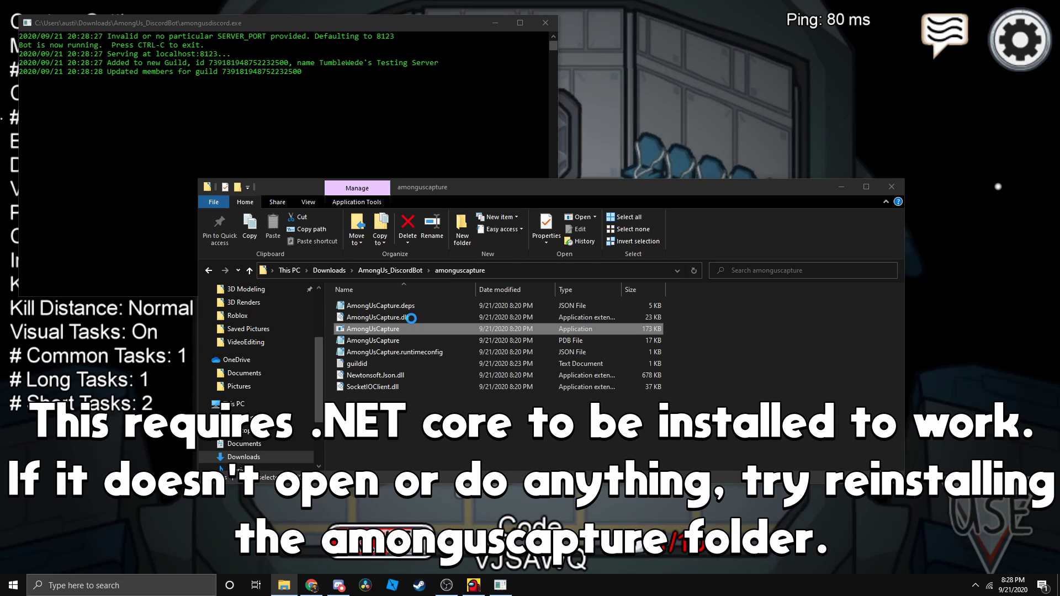
left_click(409, 212)
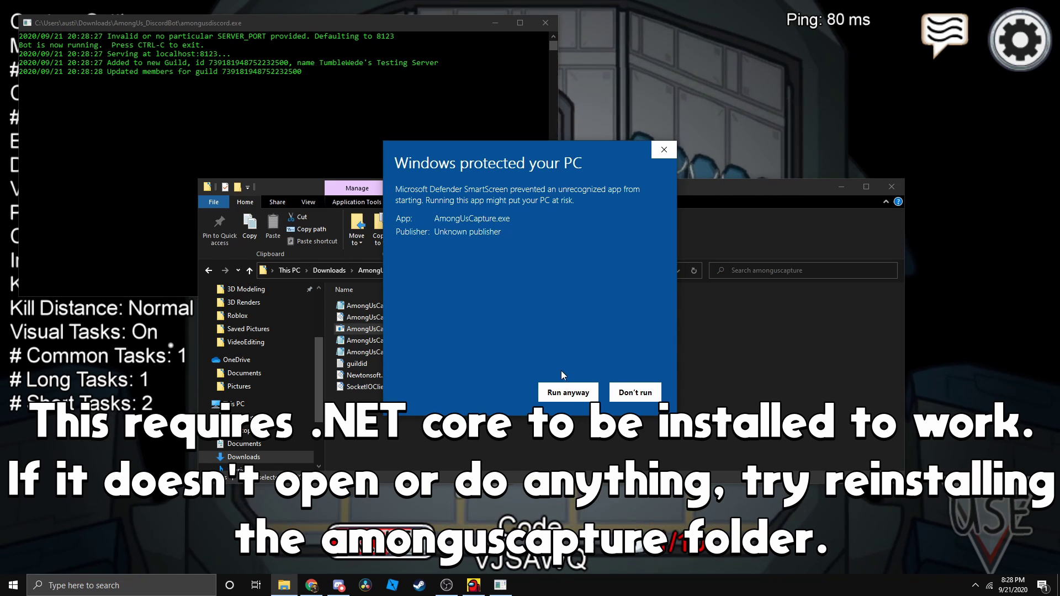
left_click(567, 392)
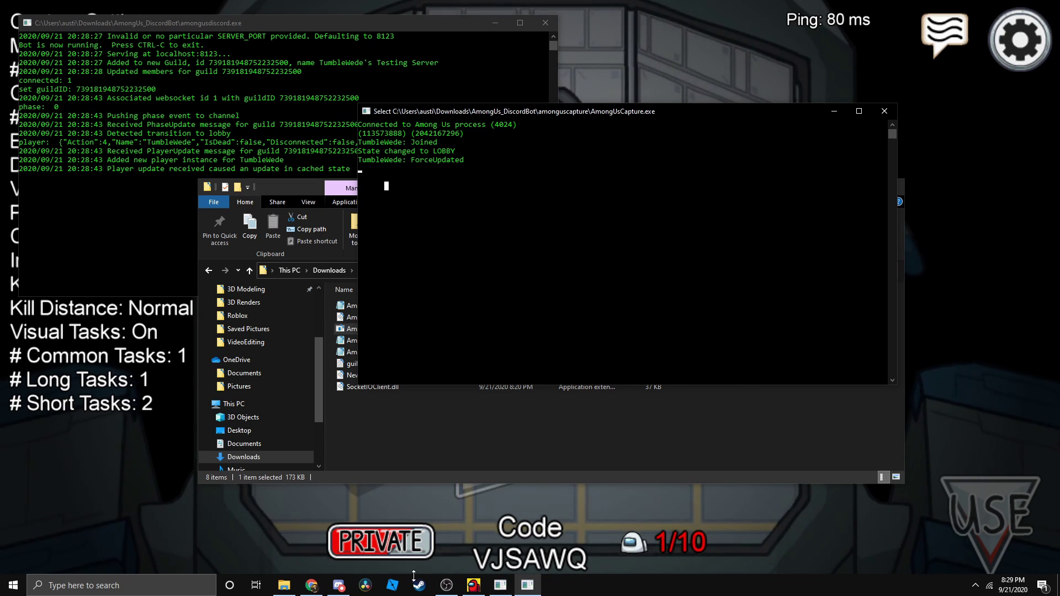
Check the room code in the Among Us lobby and return to the ".au new" draft in Discord's among-us channel
left_click(349, 560)
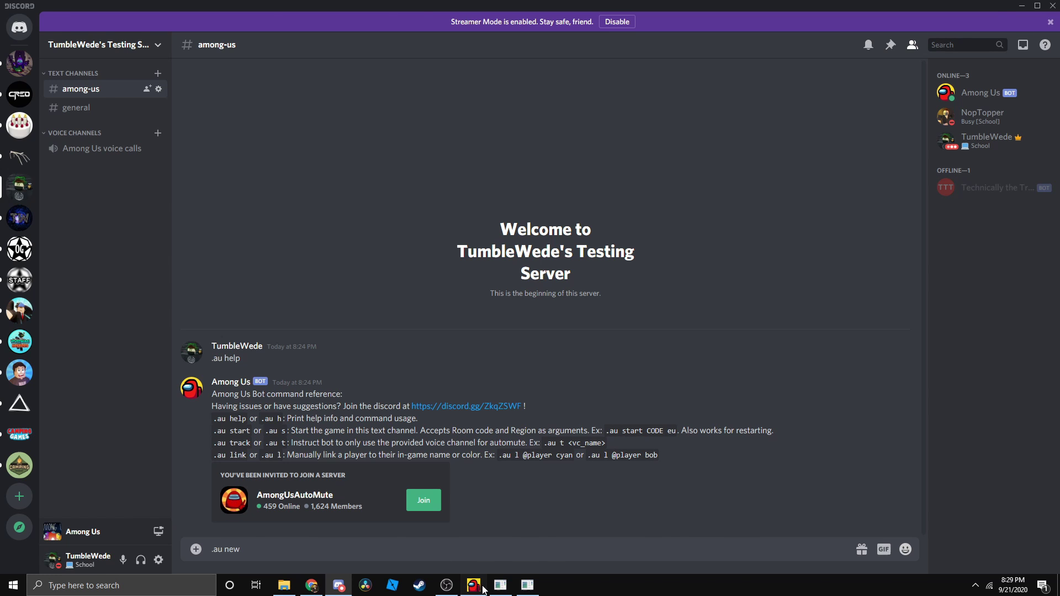
key("alt+Tab")
key("super")
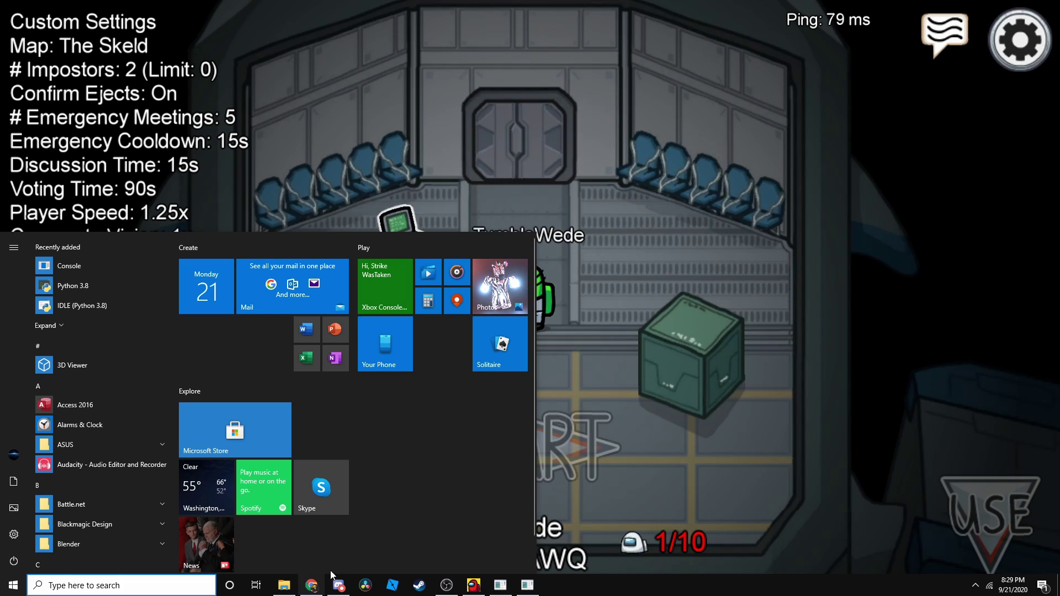
left_click(562, 546)
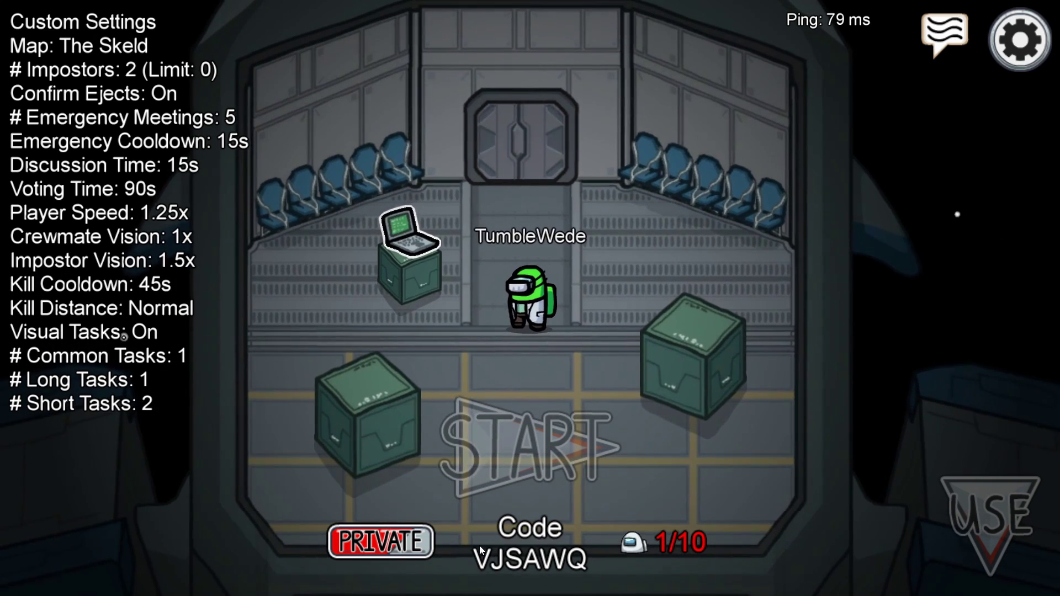
key("super")
left_click(338, 585)
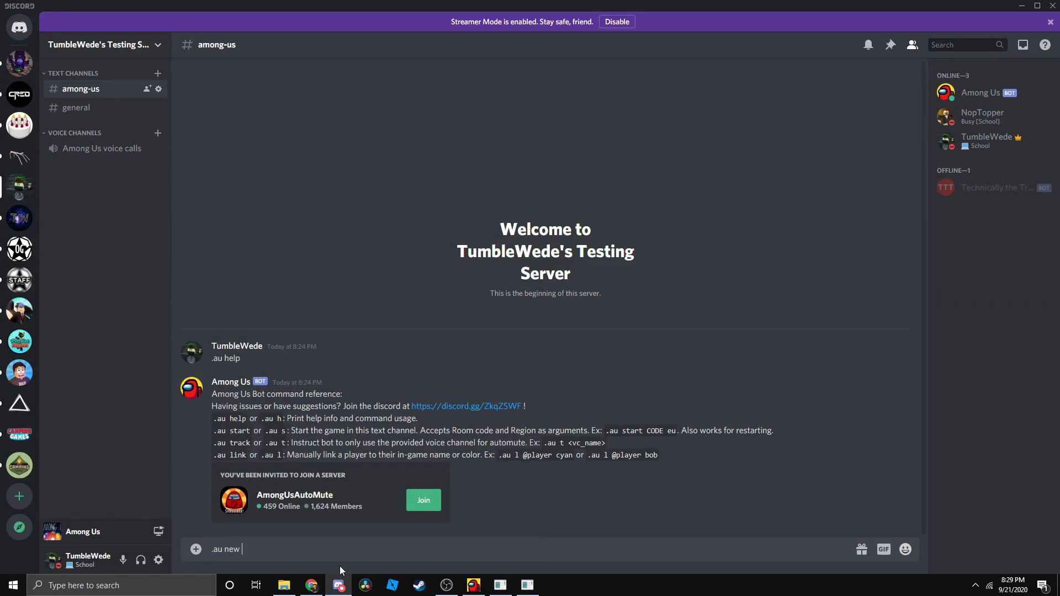
Complete and send ".au new VJSAWQ na" in the among-us channel, rechecking the code against the Among Us lobby
type("VE")
key("BackSpace")
type("JSAWQ")
left_click(474, 586)
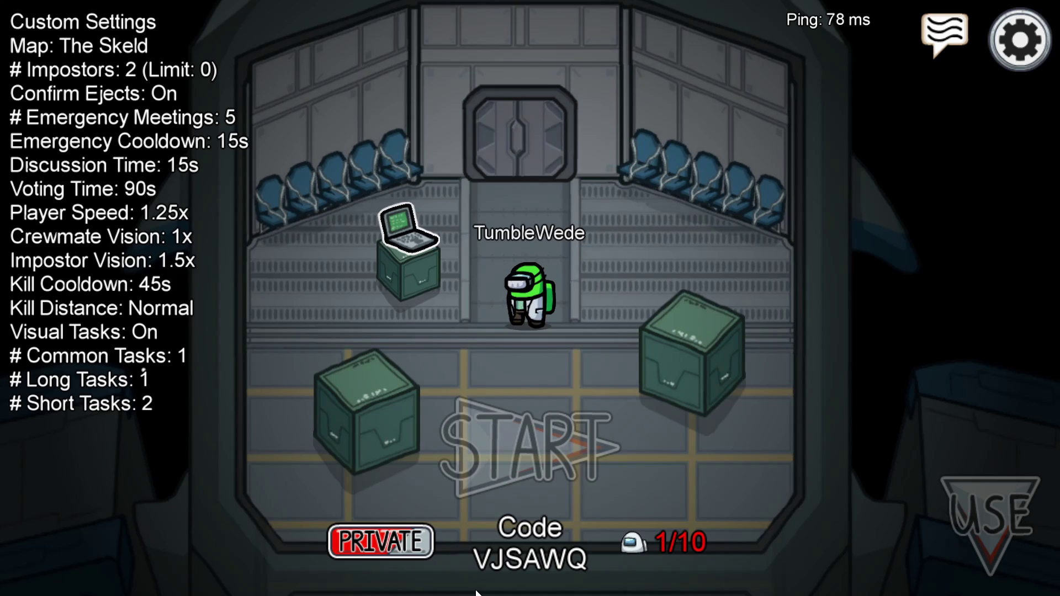
key("super")
left_click(337, 584)
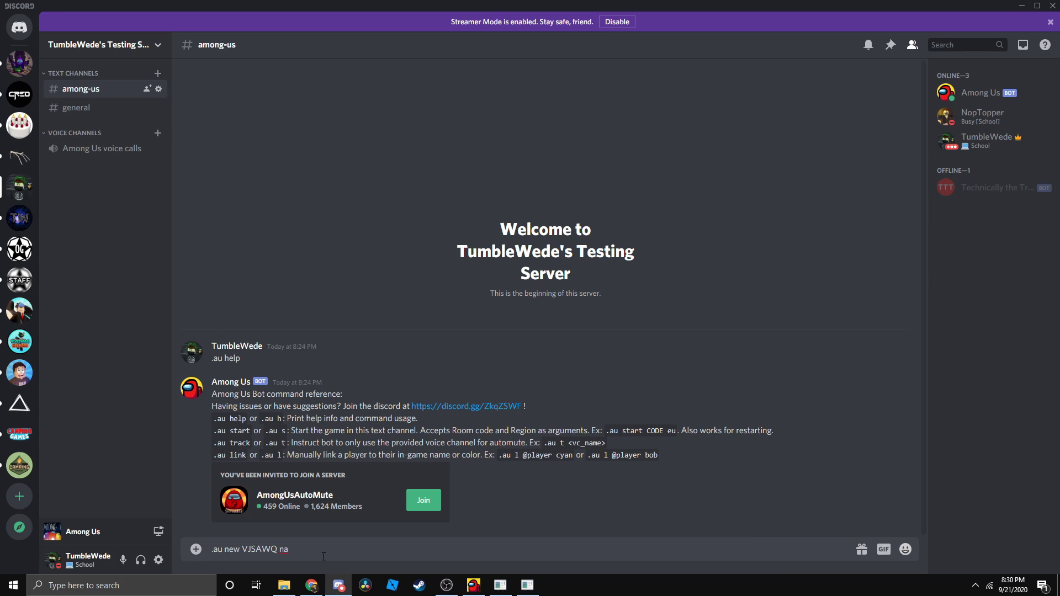
key("Return")
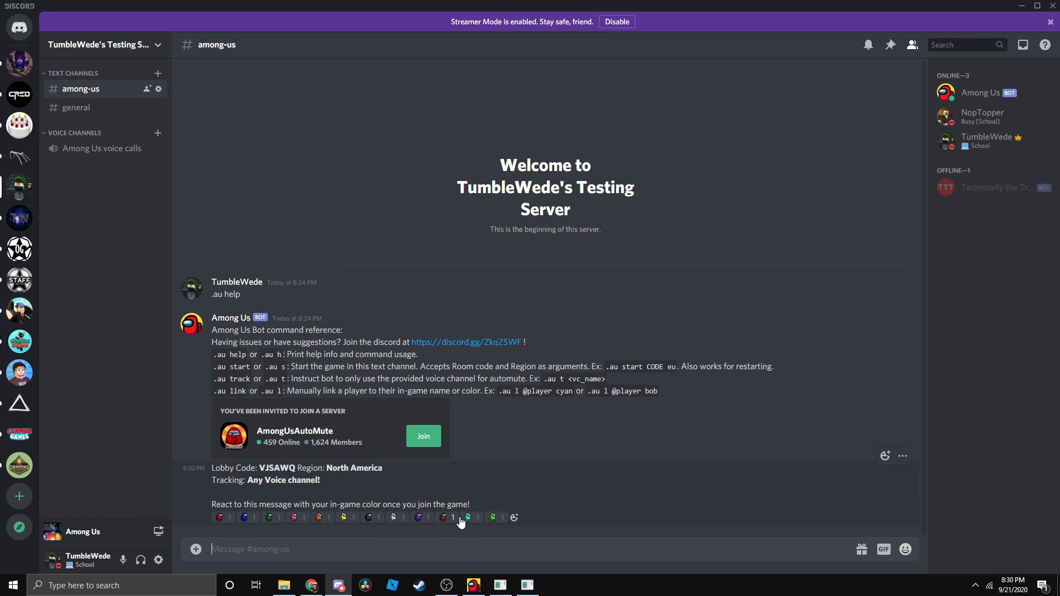
Check the character's colour in Among Us, react to the bot's lobby message with the lime crewmate, and review the tracked player entry
key("alt+Tab")
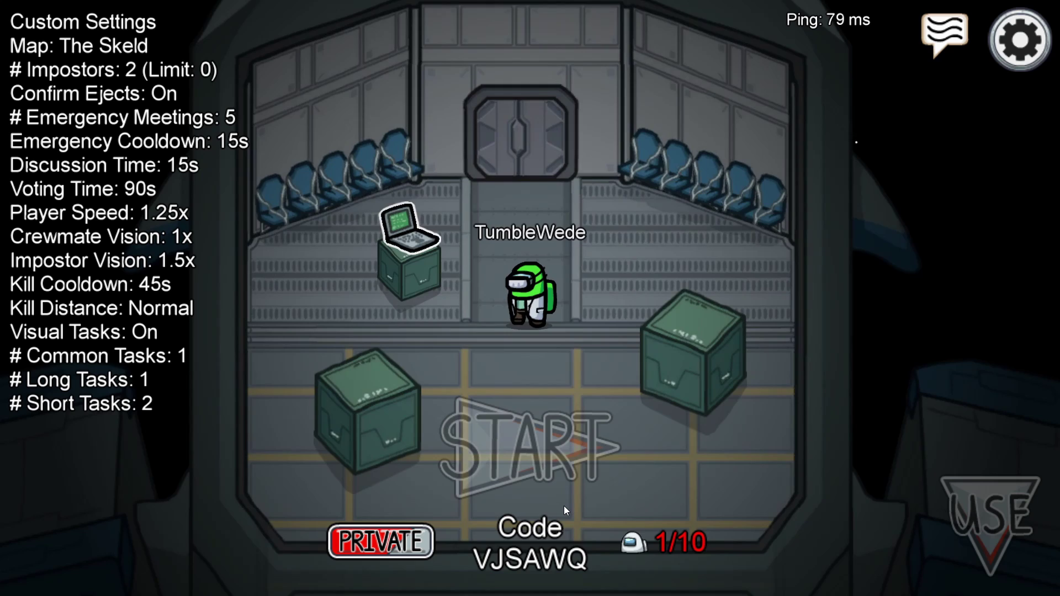
key("super")
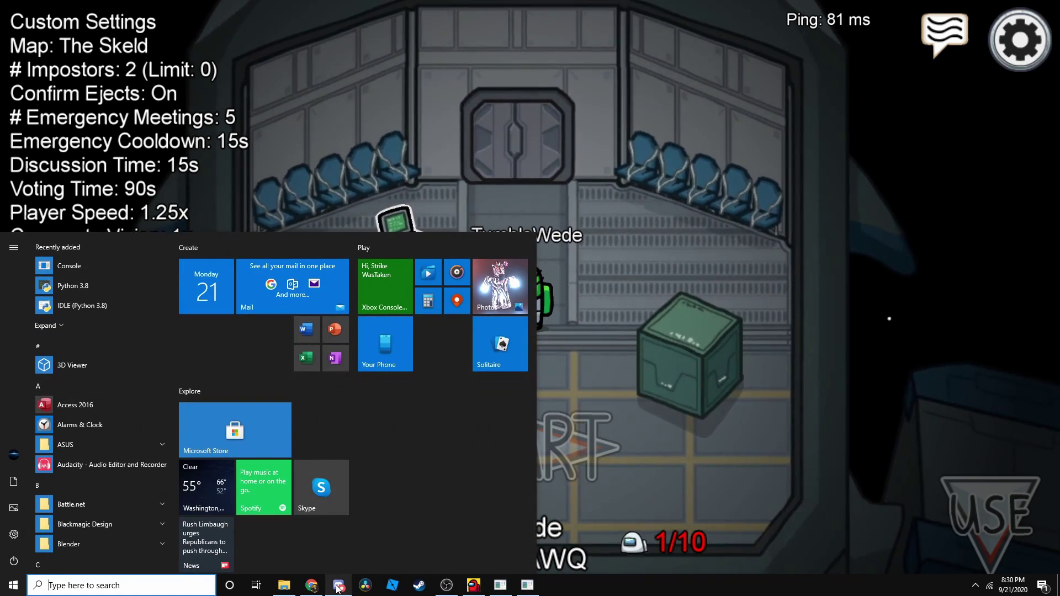
left_click(338, 585)
left_click(493, 519)
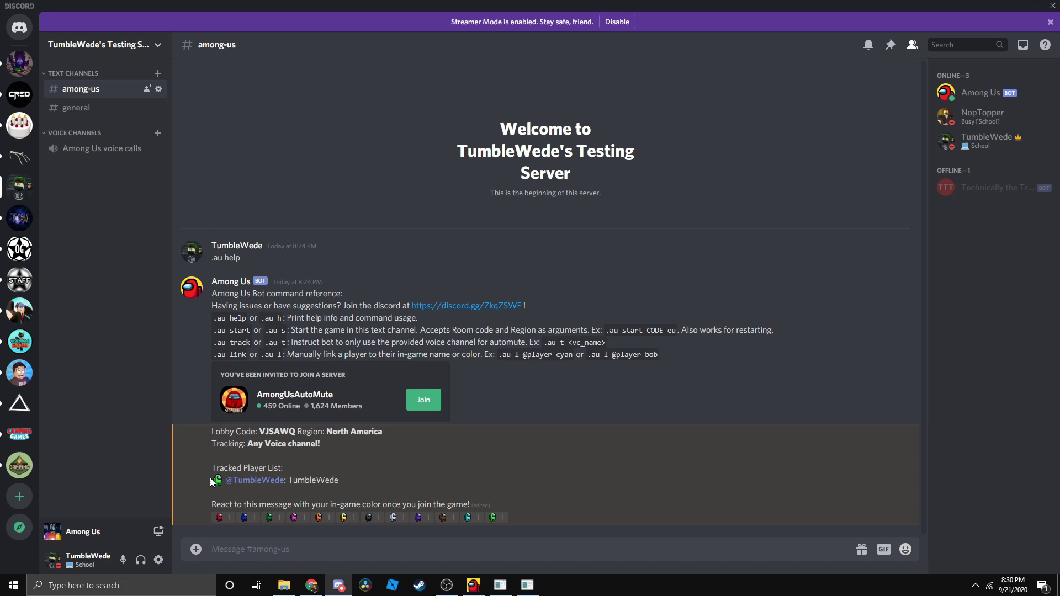
left_click_drag(210, 479, 350, 479)
left_click(363, 483)
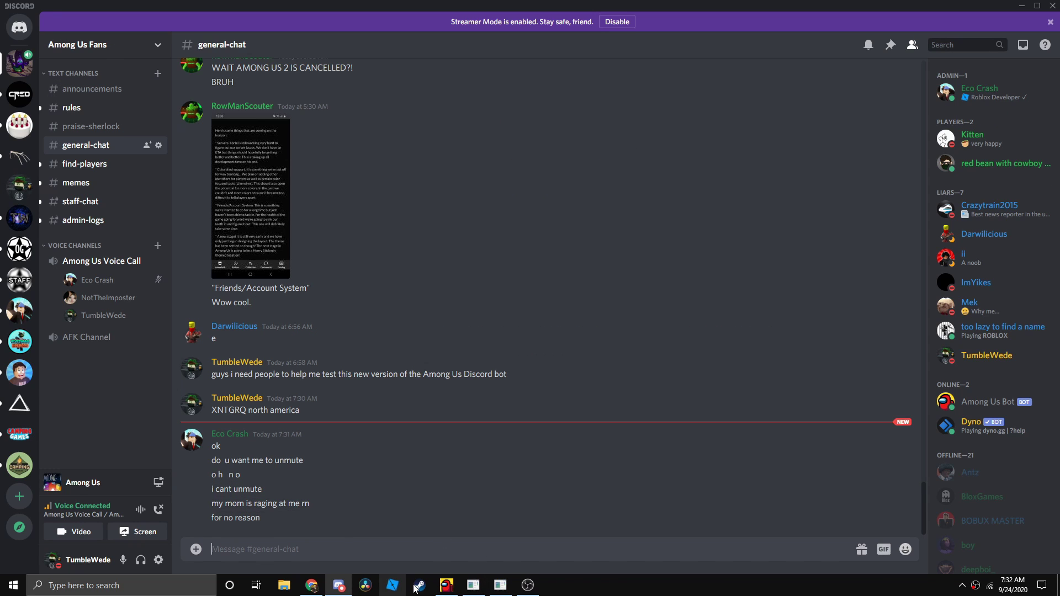
Check the new Among Us lobby and send ".au new XNTGRQ na" in the Among Us Fans server's general-chat
left_click(447, 587)
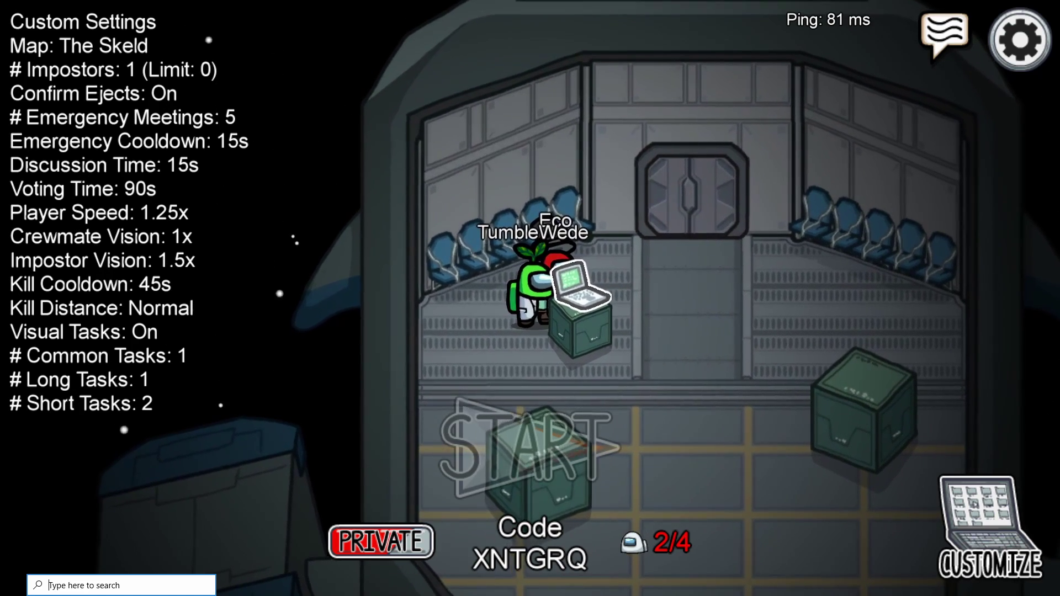
key("super")
left_click(339, 585)
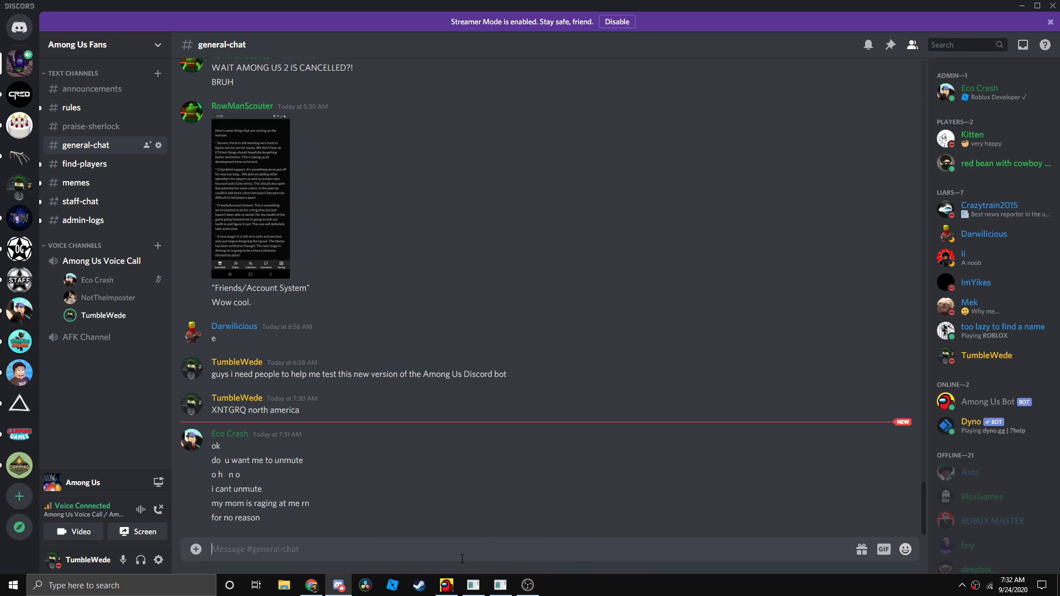
type(".au new")
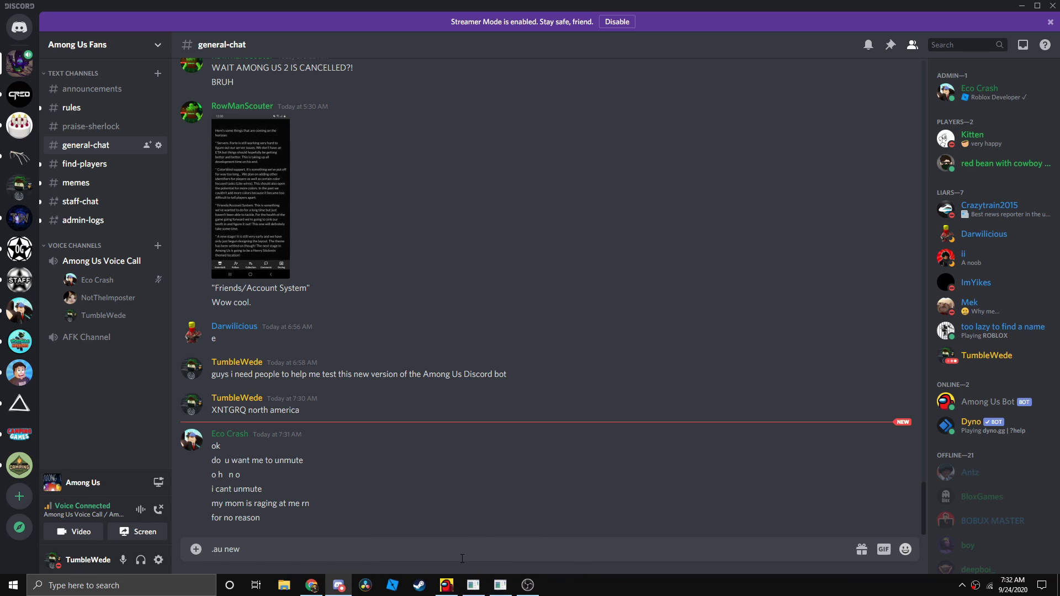
double_click(226, 410)
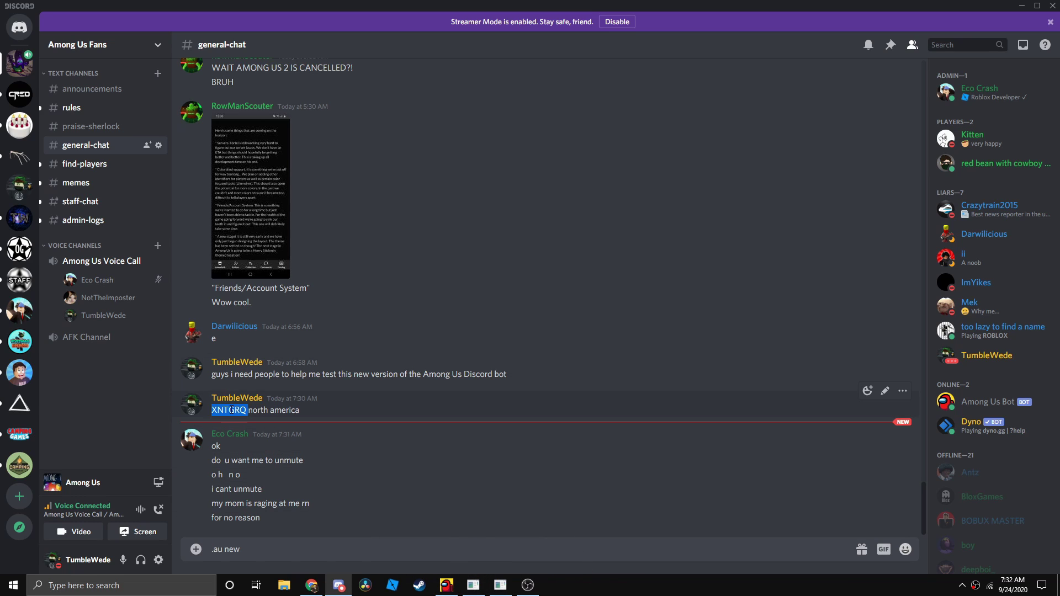
left_click(266, 552)
key("BackSpace")
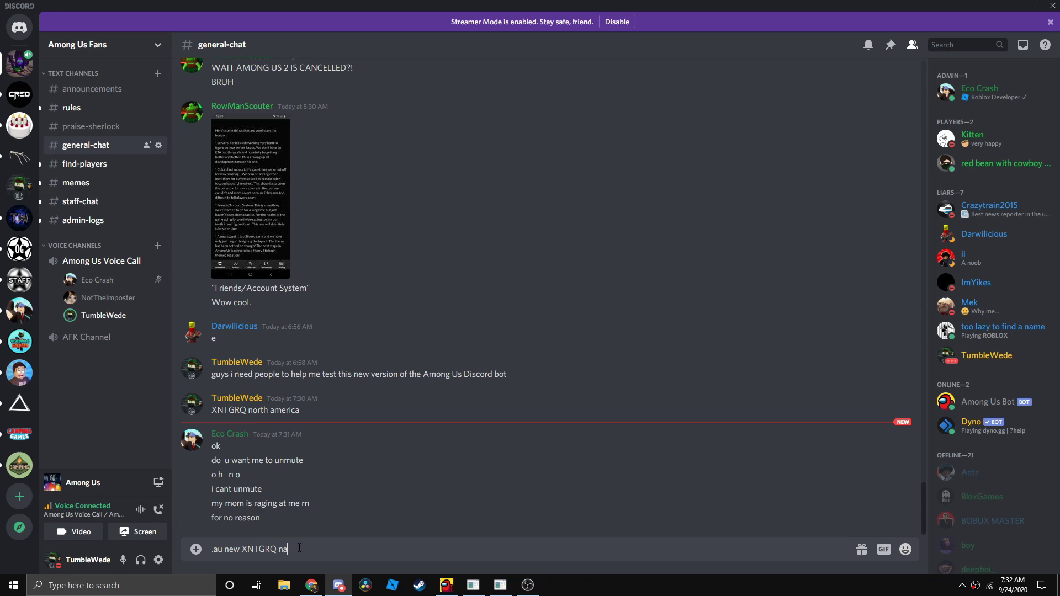
key("Return")
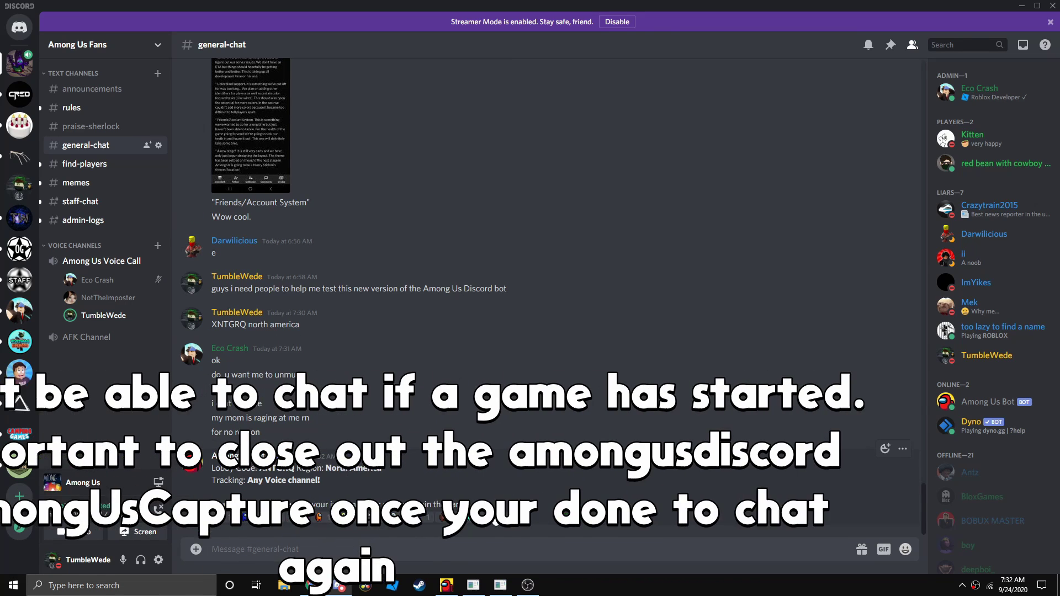
Compare the players in the Among Us lobby with the bot's tracked player list in Discord's general-chat
left_click(444, 585)
key("super")
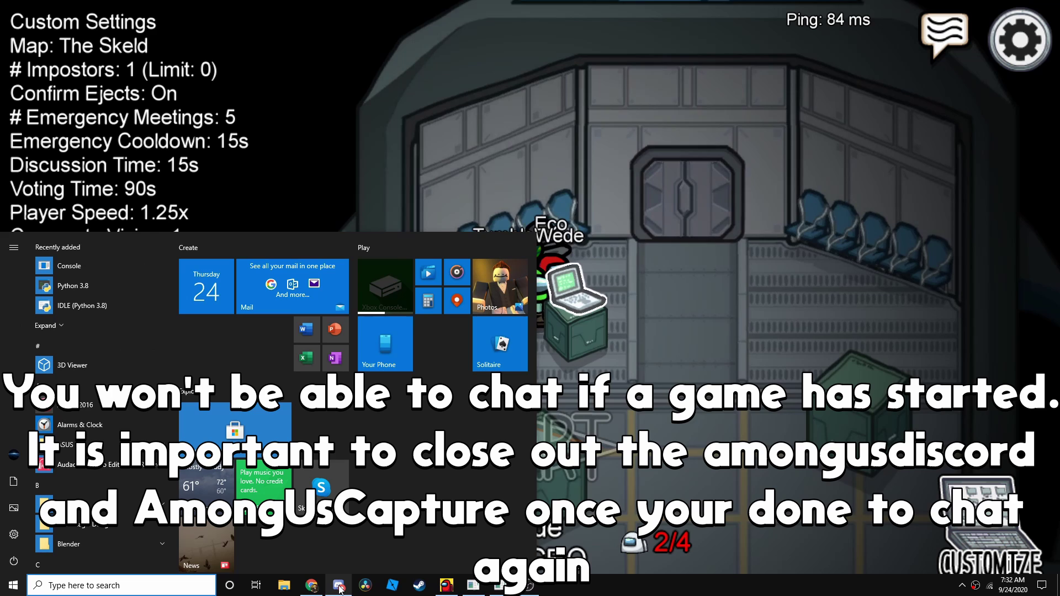
left_click(339, 586)
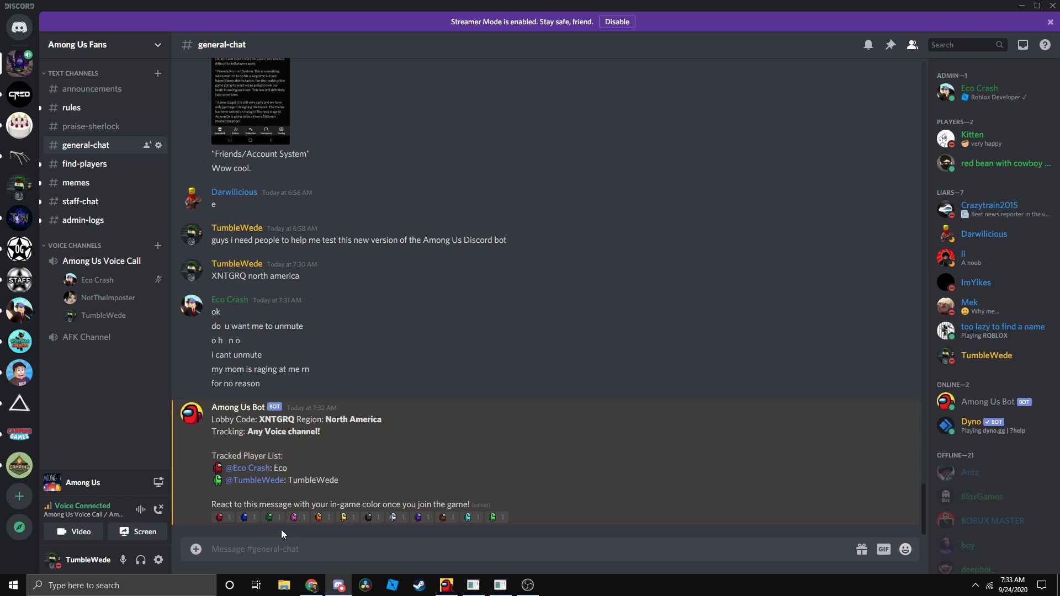
left_click(450, 585)
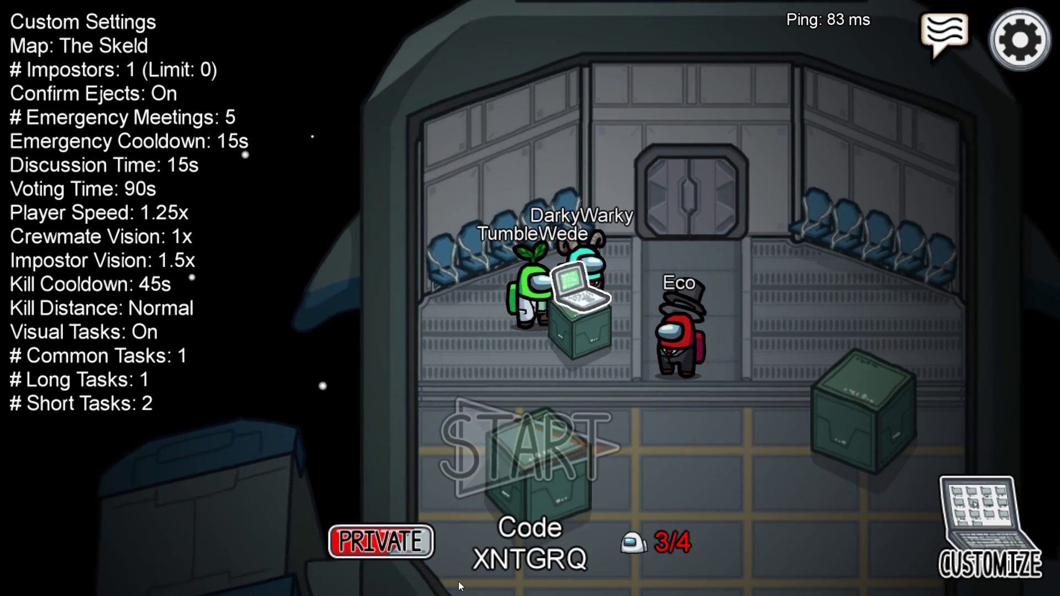
key("super")
left_click(336, 587)
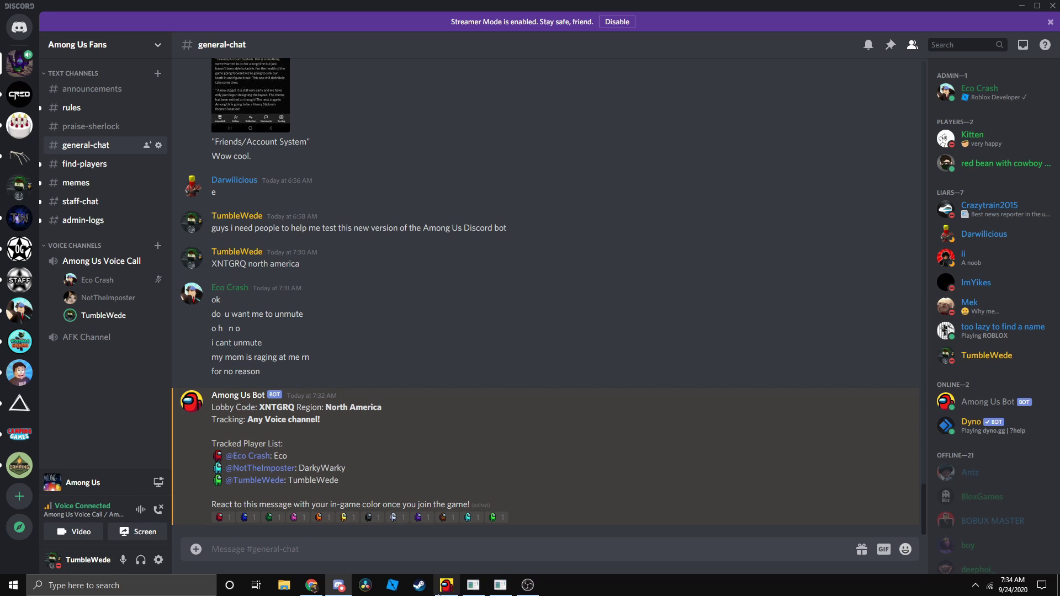
Start the Among Us game, dismissing the four-player notice with "Ok, don't show this", and check the bot's game status in Discord before returning
left_click(447, 586)
left_click(521, 451)
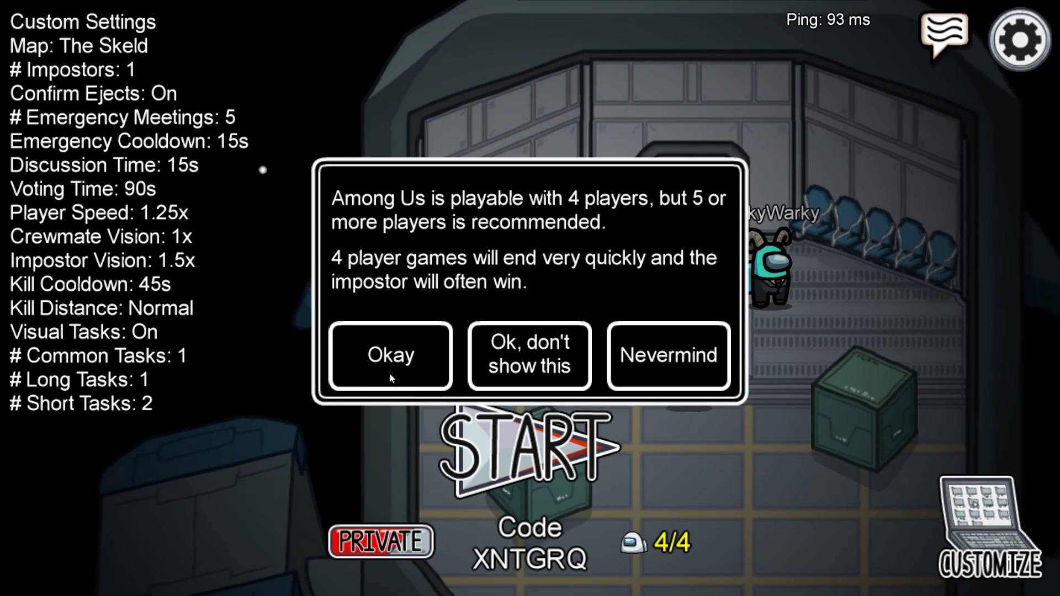
left_click(512, 369)
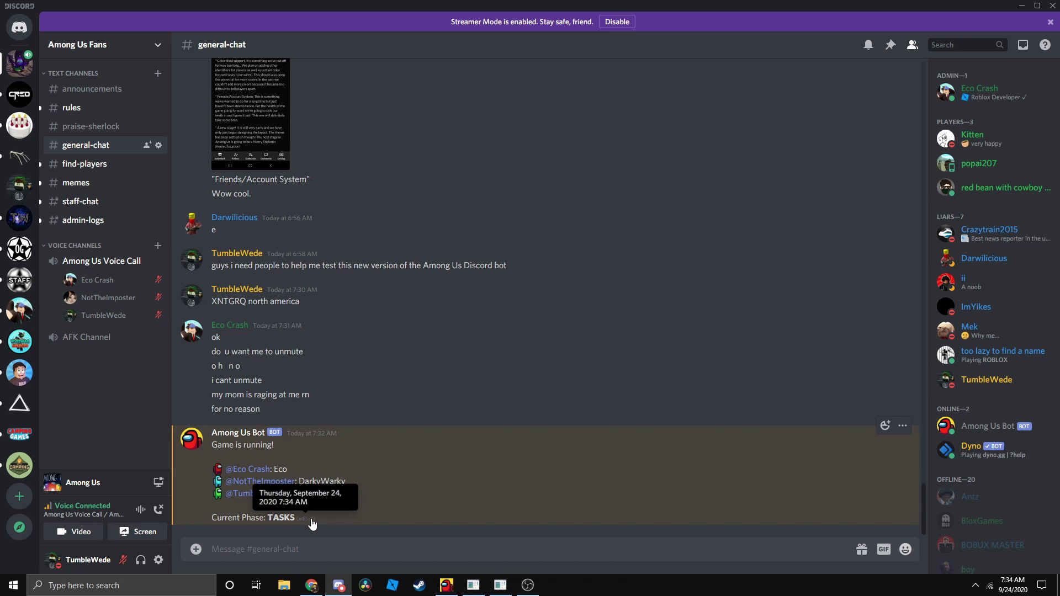
left_click(447, 585)
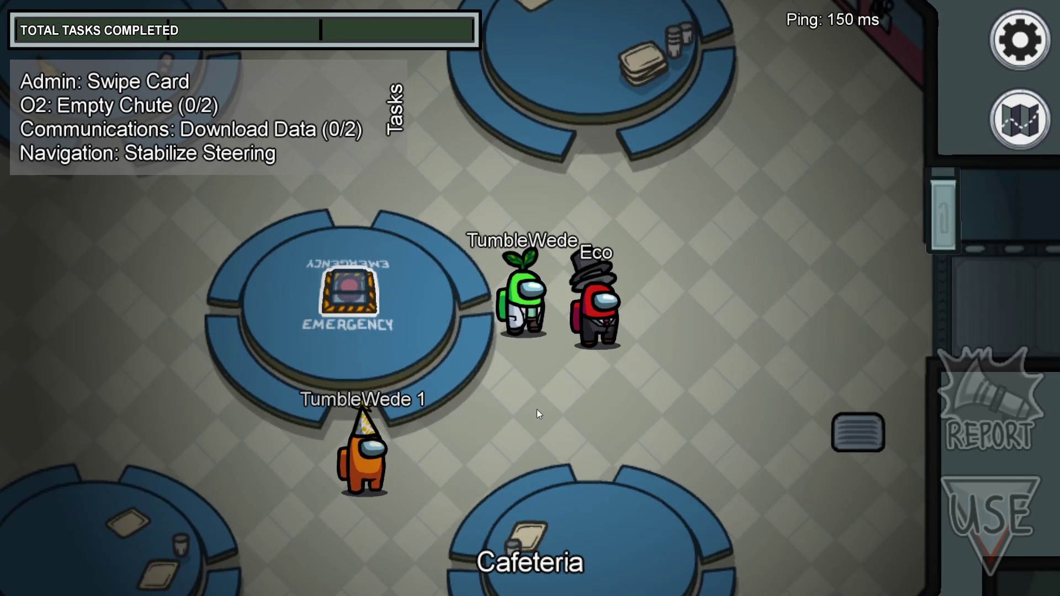